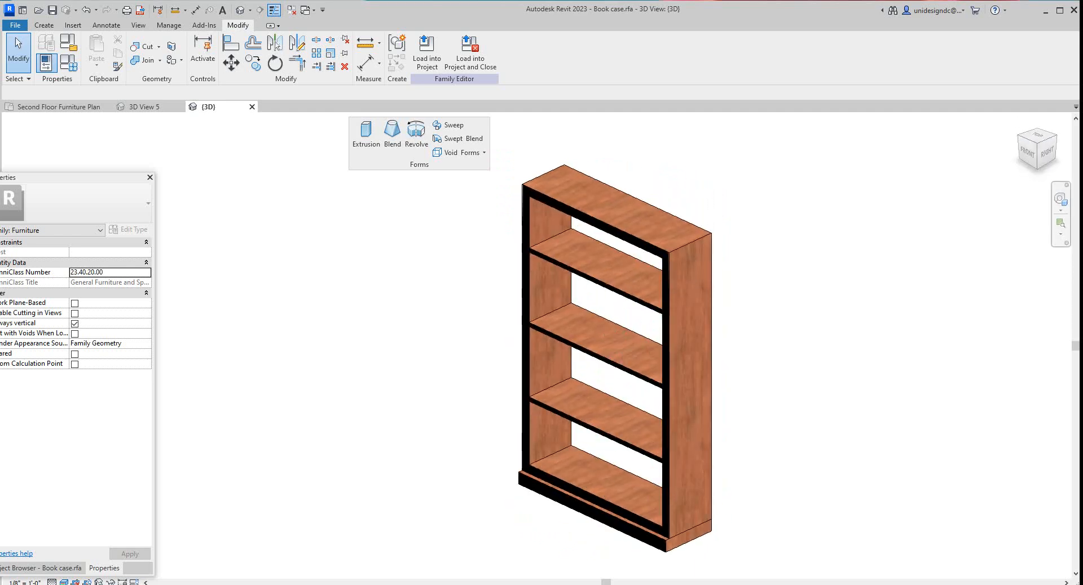
Review the bookcase family's dimension parameters and formulas in Family Types
click(68, 63)
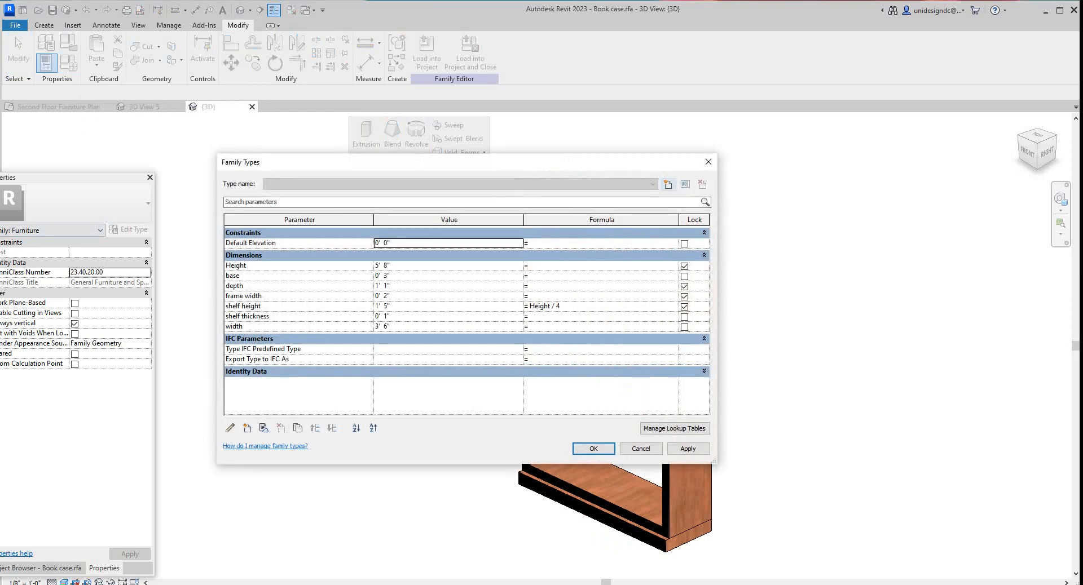
click(640, 449)
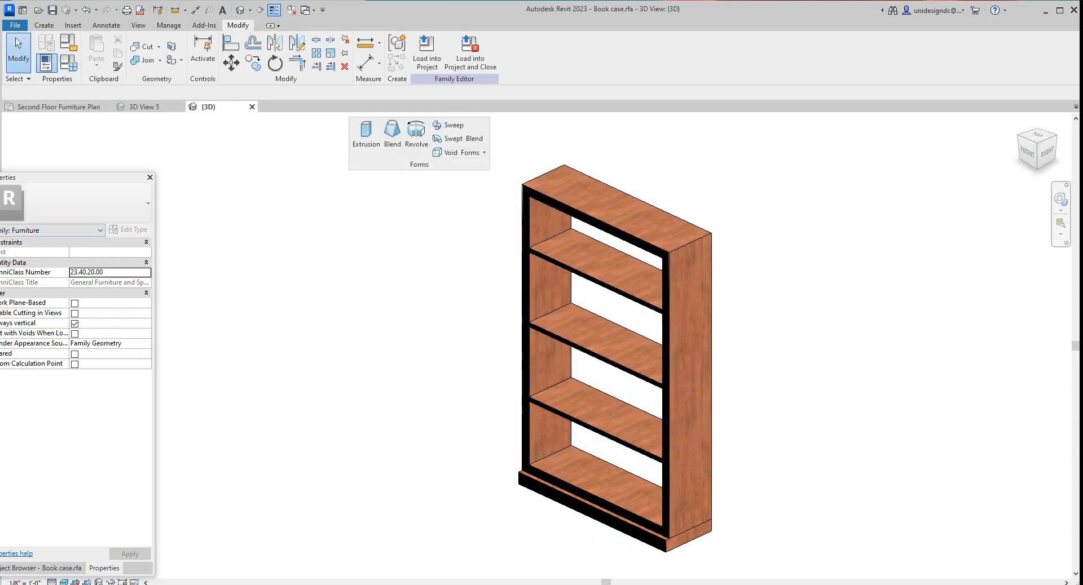
Open the bookcase family's Ref. Level floor plan to examine its width and depth reference planes
drag(65, 181, 103, 134)
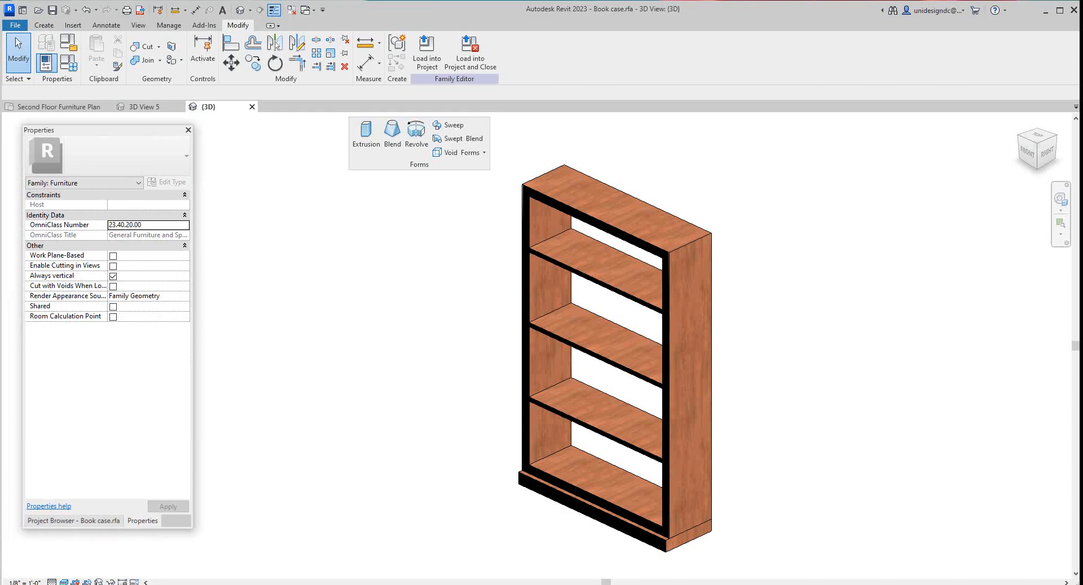
click(74, 520)
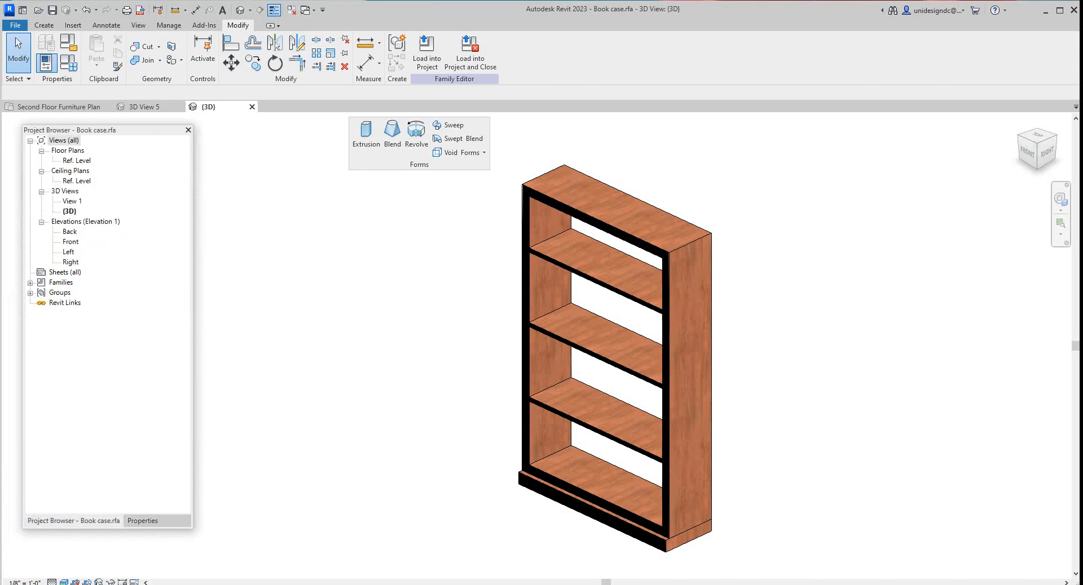
double_click(86, 221)
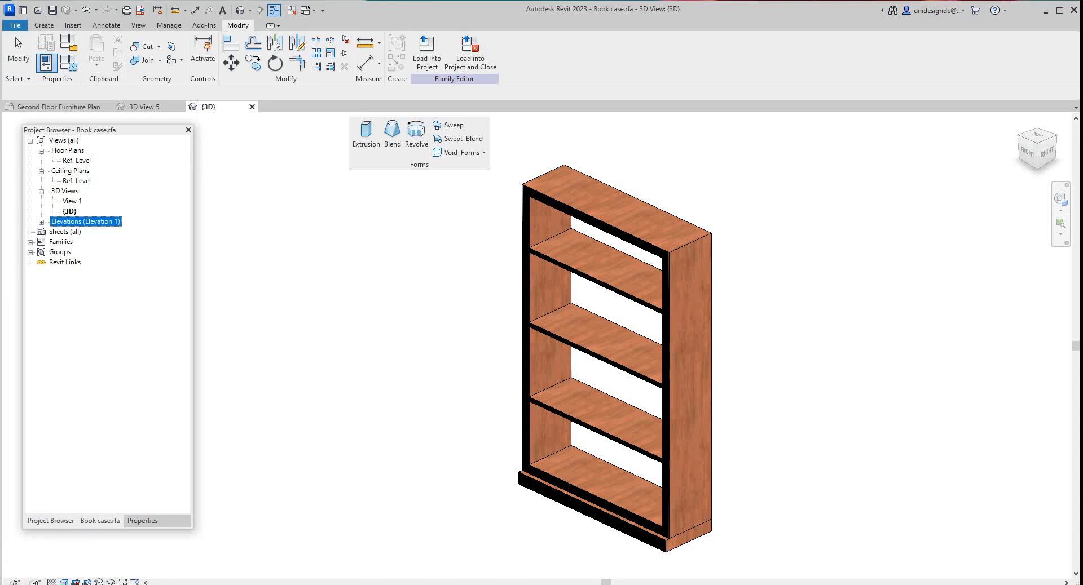
double_click(77, 160)
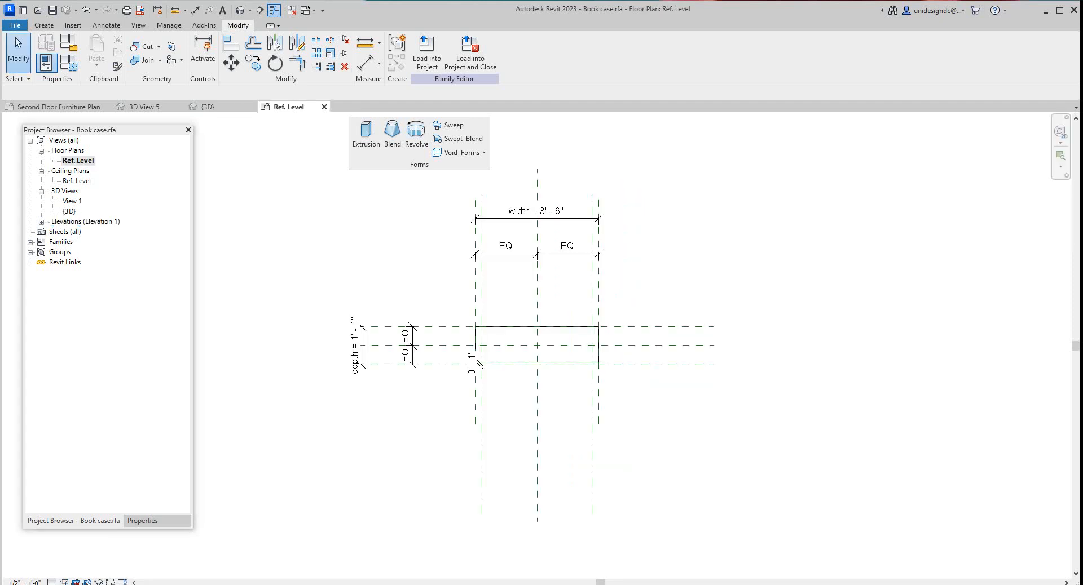
scroll(458, 323, up, 2)
scroll(473, 370, down, 2)
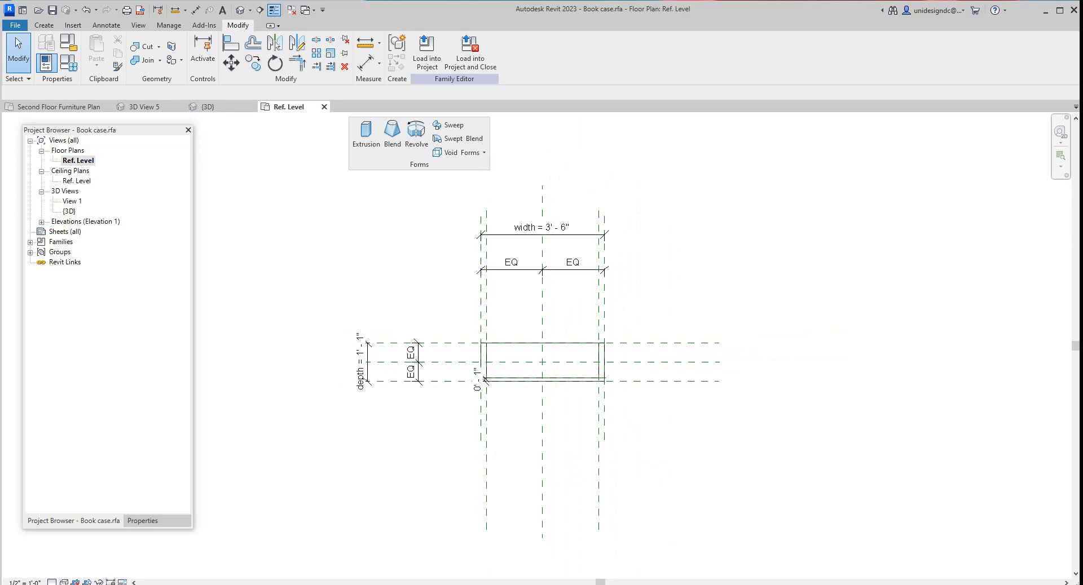
Open the Front elevation of the bookcase family to examine its height, shelf and frame dimensions
click(41, 222)
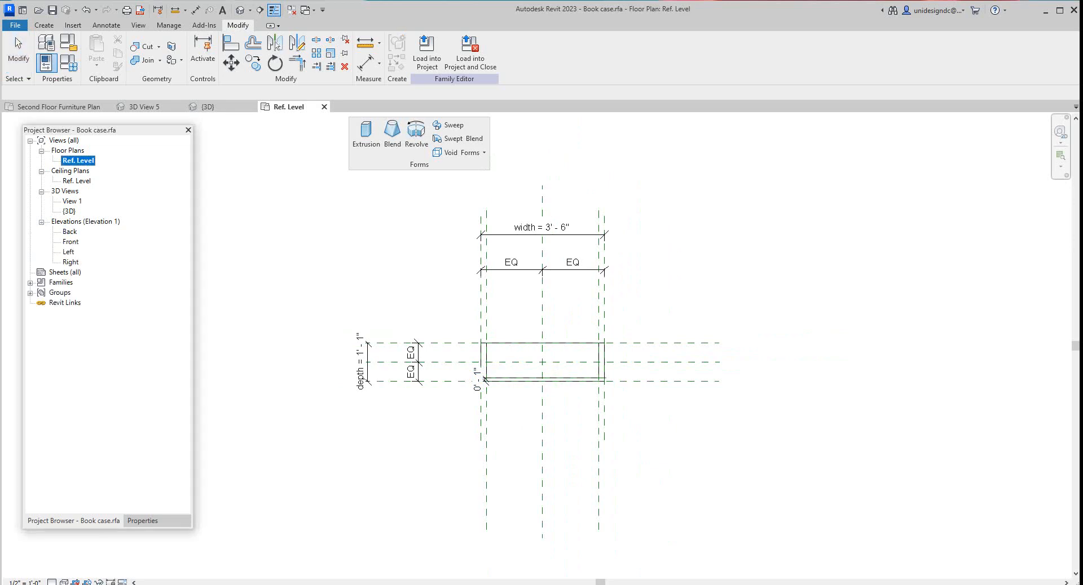
double_click(71, 241)
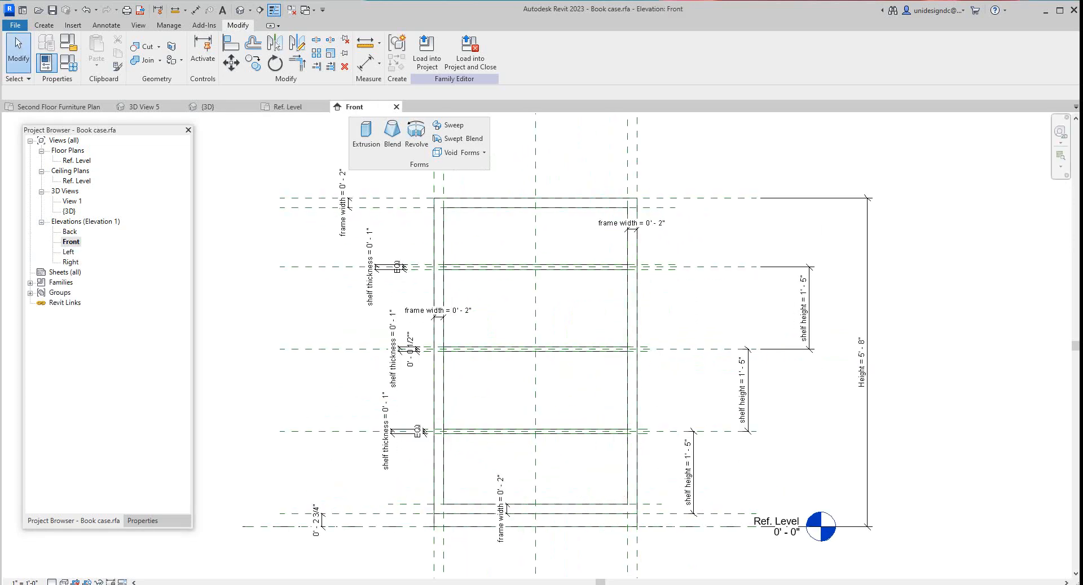
scroll(538, 467, down, 1)
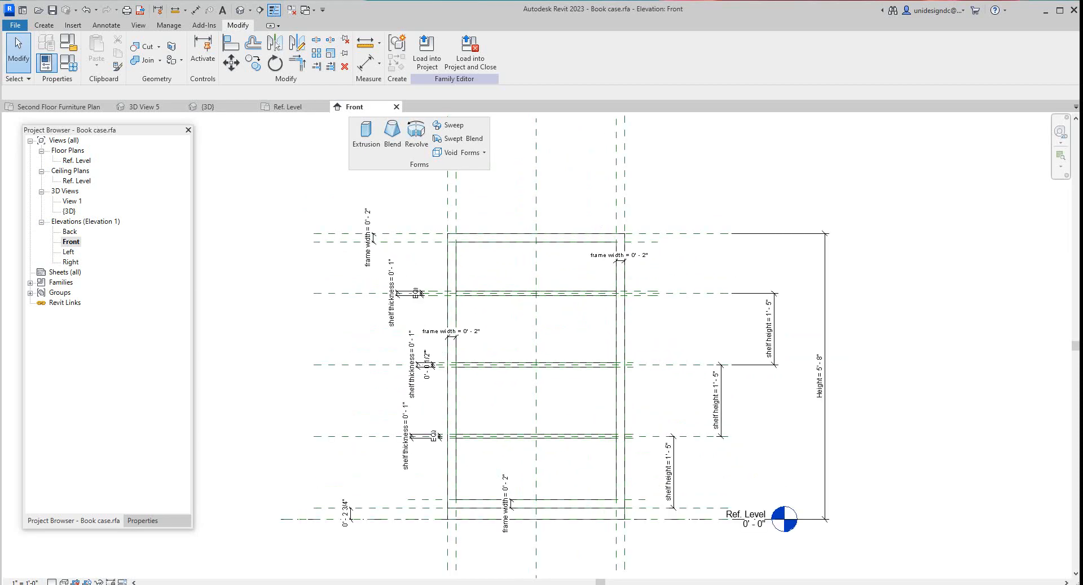
Return to the bookcase family's 3D view and examine the whole model
click(208, 106)
scroll(397, 271, down, 3)
scroll(564, 217, up, 4)
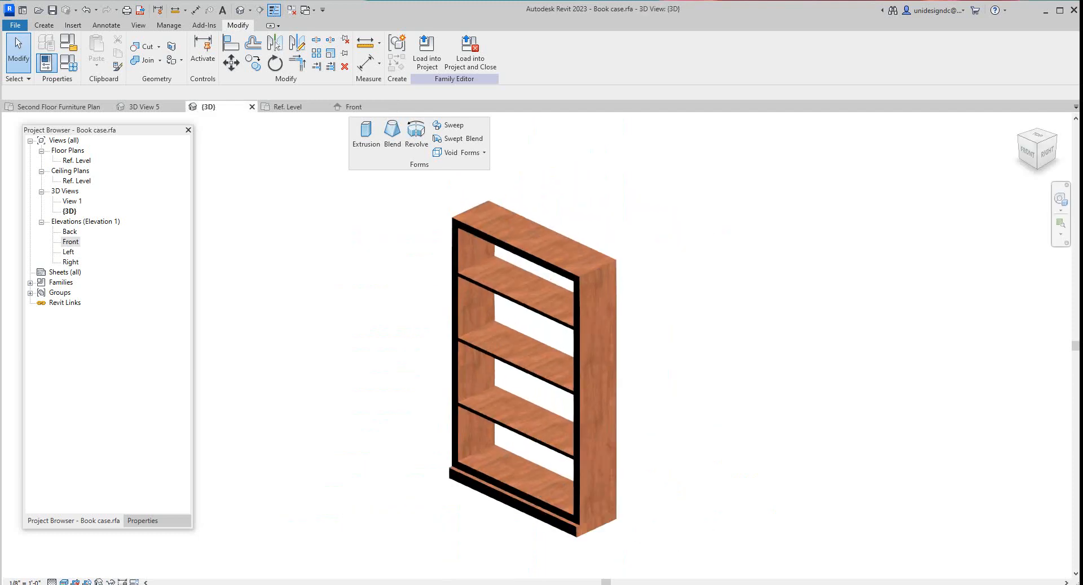
scroll(576, 229, down, 1)
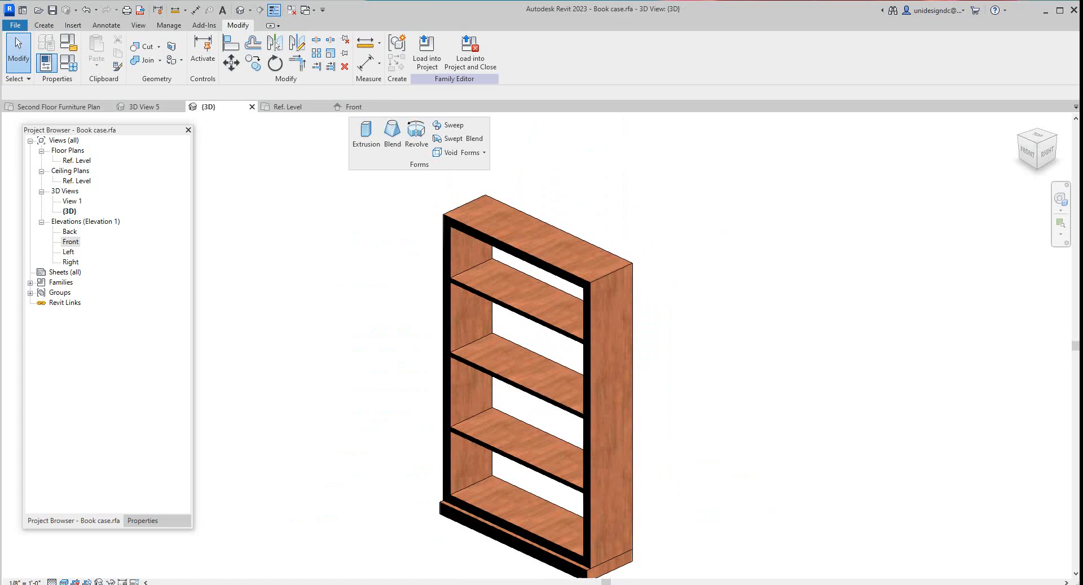
scroll(645, 232, down, 1)
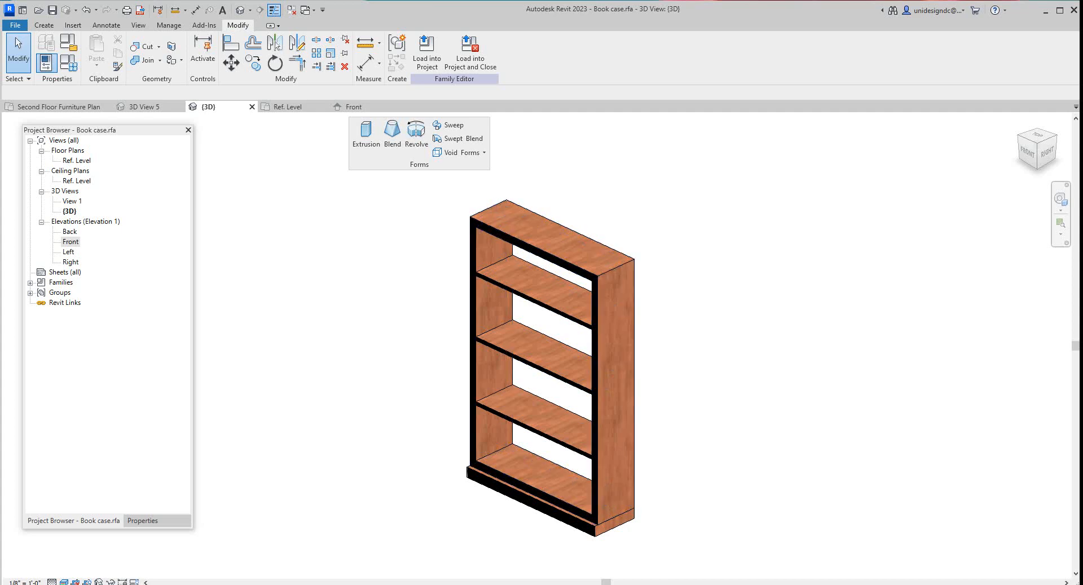
scroll(454, 346, down, 1)
scroll(423, 354, up, 1)
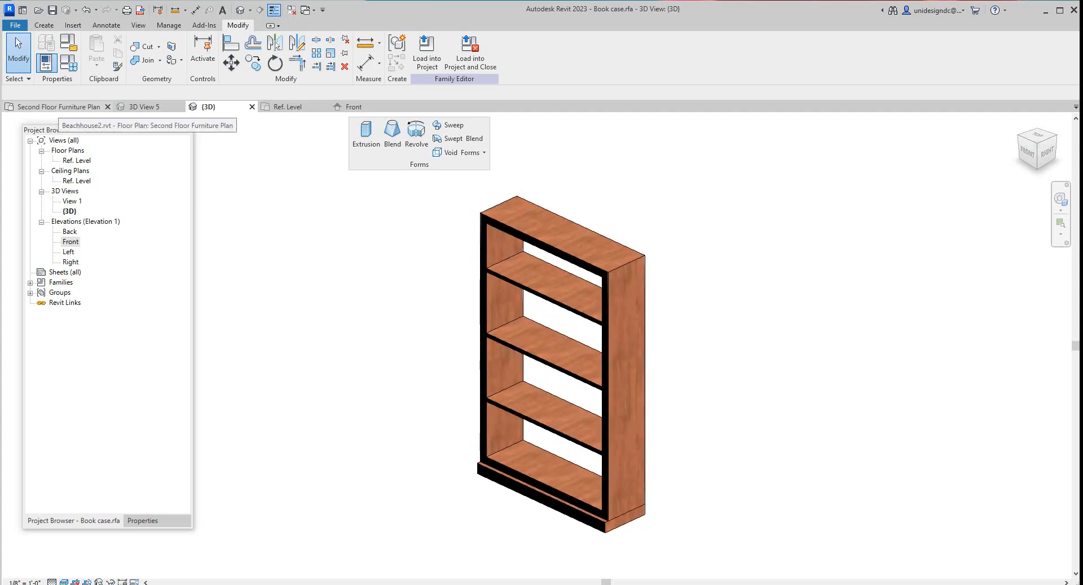
Switch to the Second Floor Furniture Plan of the Beachhouse2 project, dismissing the save reminder without saving
click(56, 107)
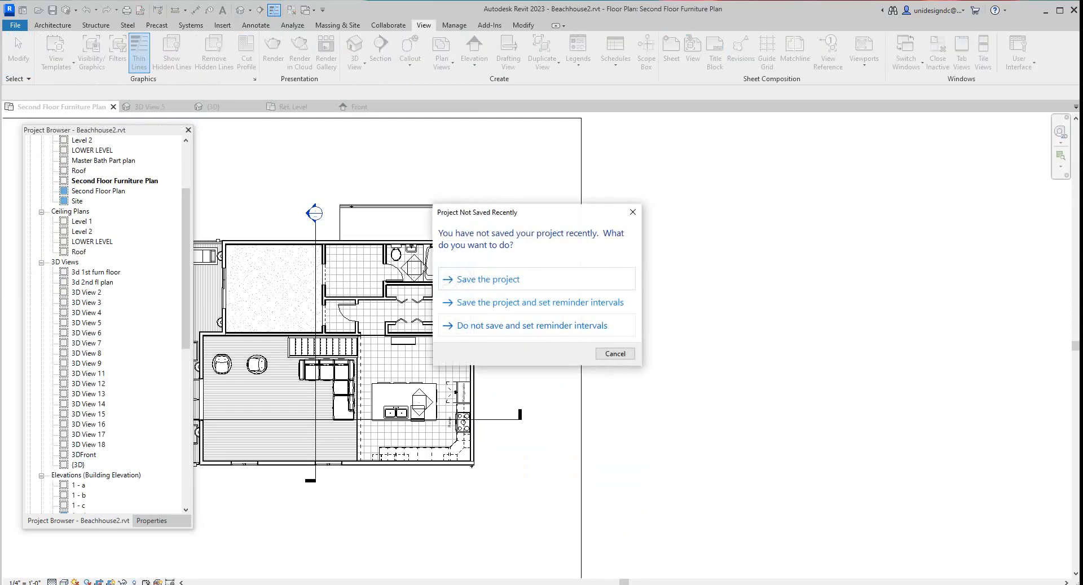
click(614, 354)
scroll(539, 350, down, 4)
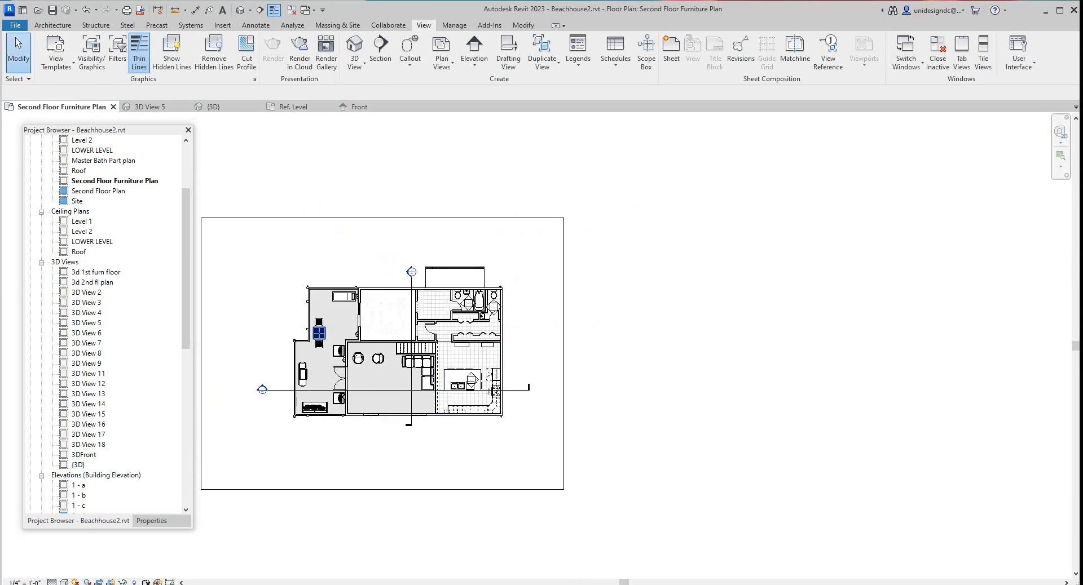
scroll(370, 361, up, 3)
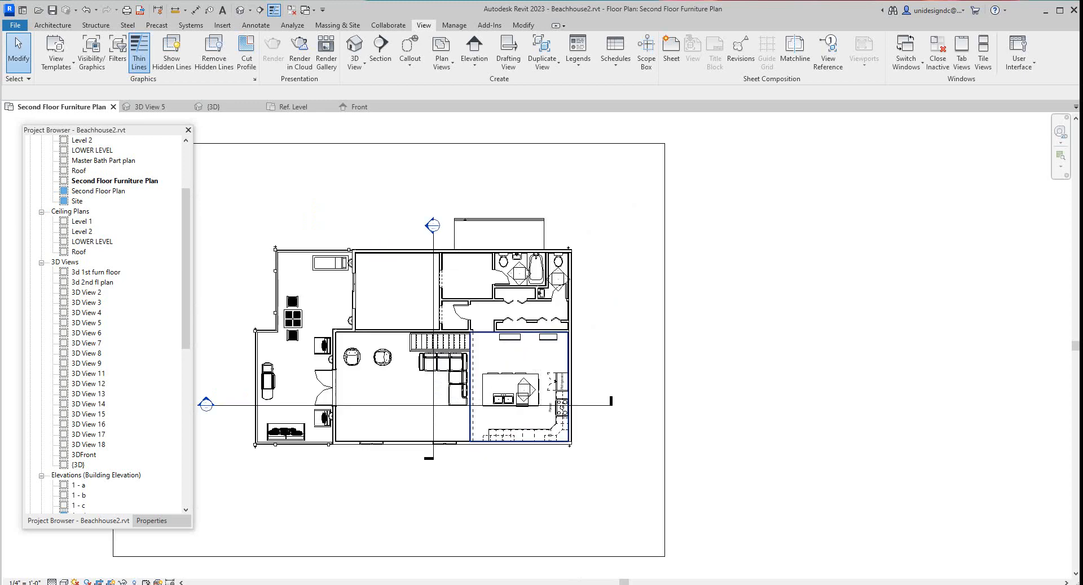
Delete the two existing bookcases along the kitchen's upper wall in the furniture plan
click(509, 338)
key(Delete)
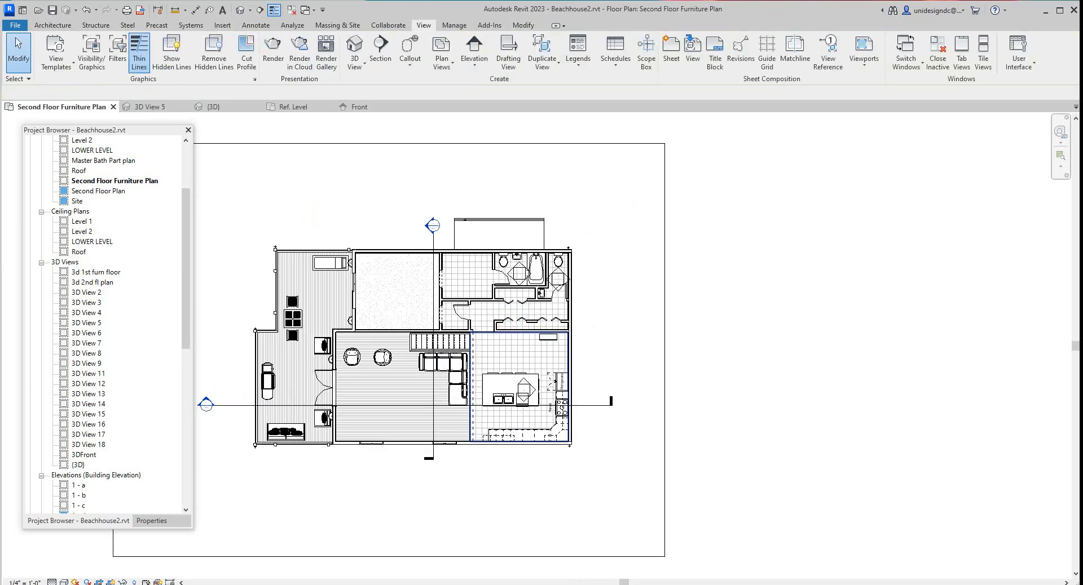
click(547, 338)
key(Delete)
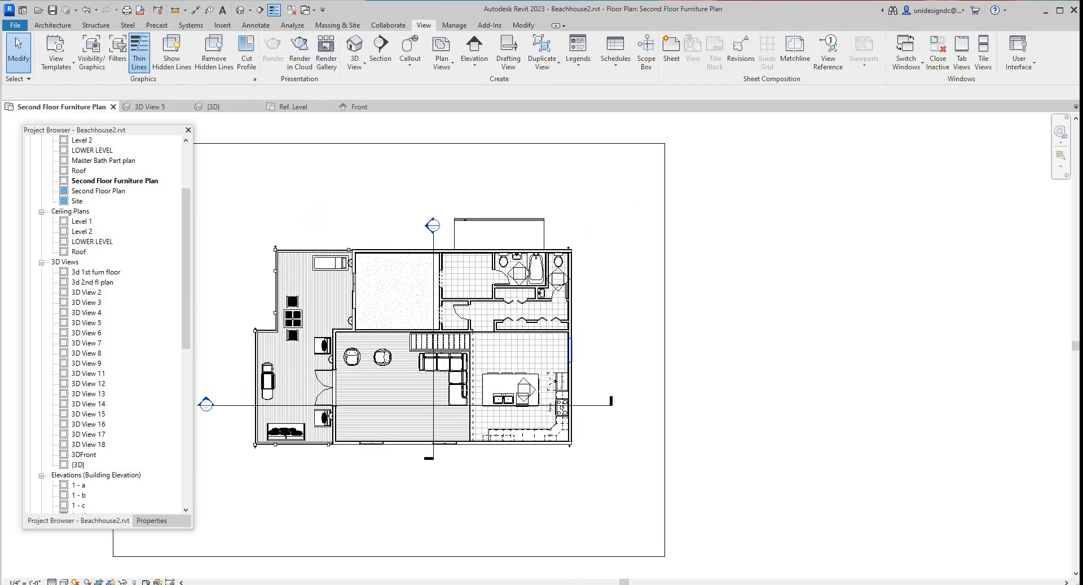
Tile all open project and family views so they appear together
scroll(571, 339, down, 3)
scroll(291, 138, down, 3)
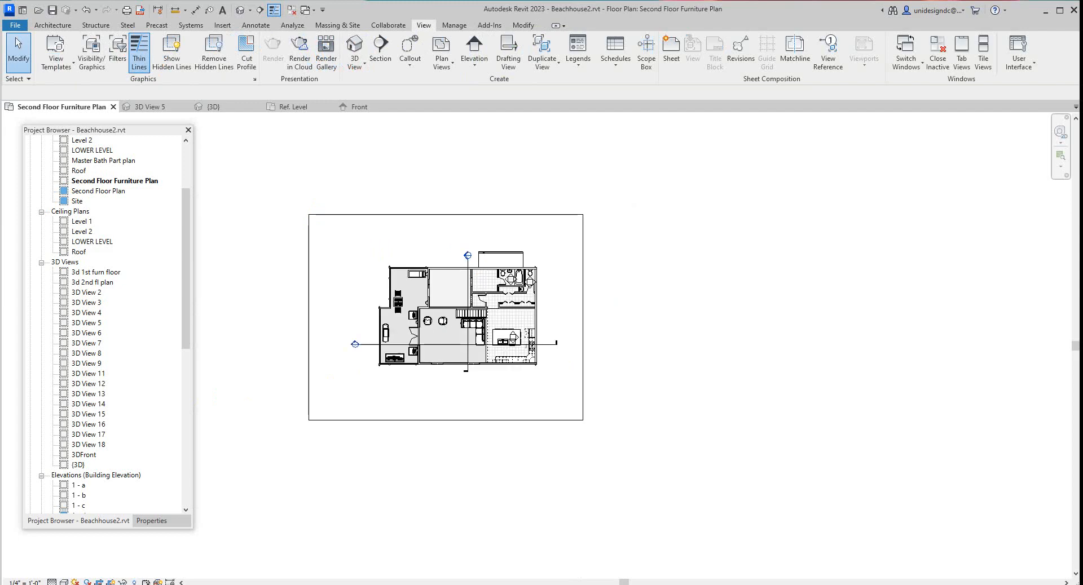
scroll(246, 133, up, 3)
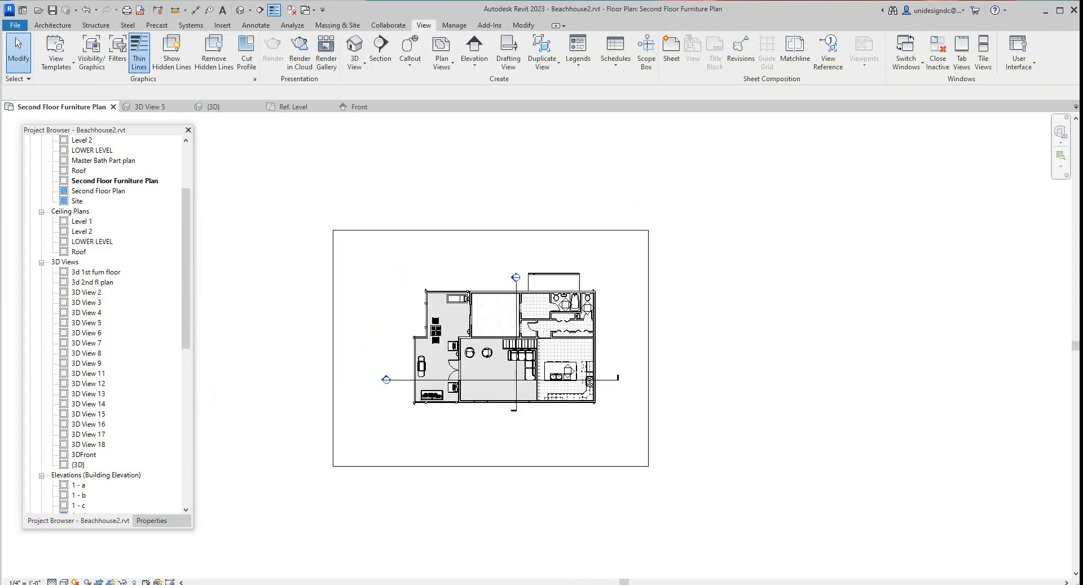
key(w)
key(t)
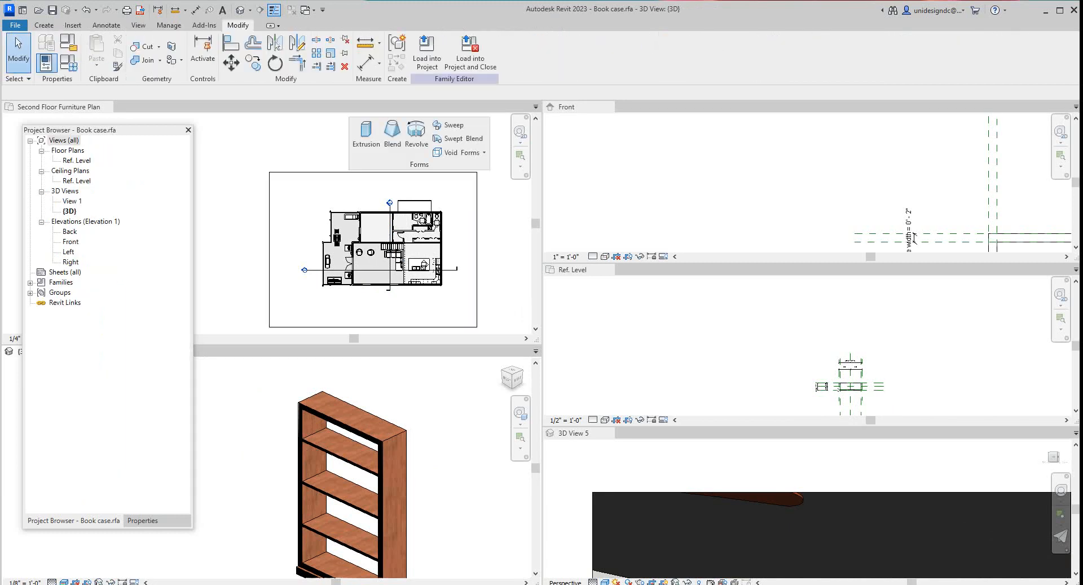
Load the bookcase family into the Beachhouse2 project and make the Second Floor Furniture Plan the active view
click(431, 53)
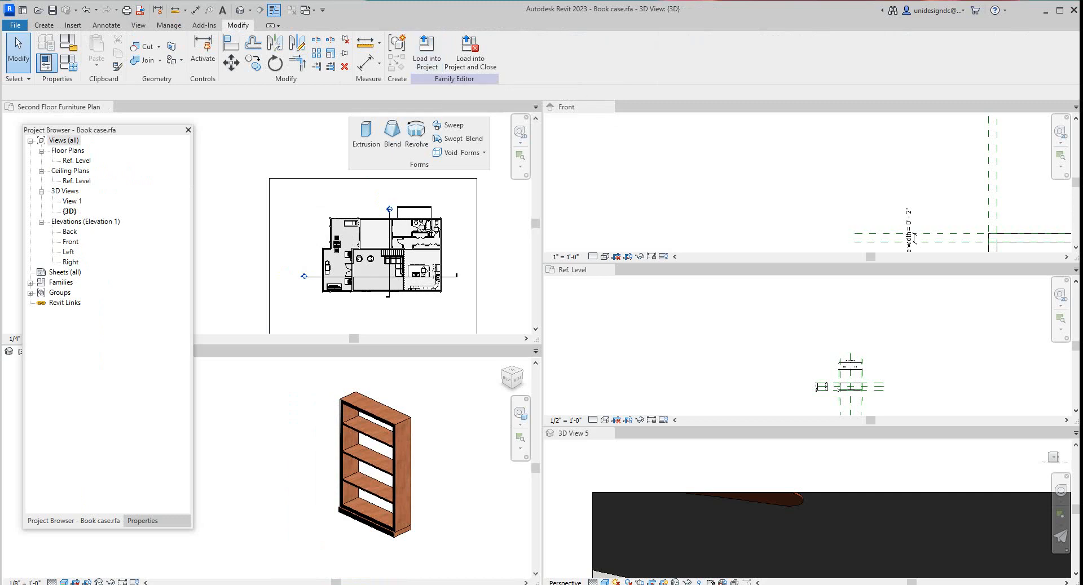
click(426, 52)
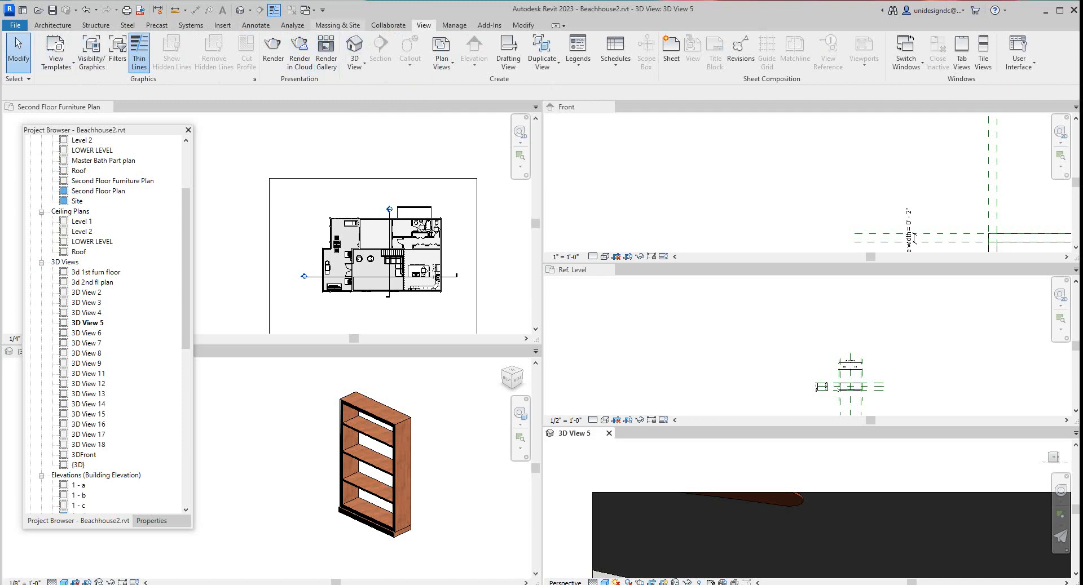
click(269, 168)
scroll(269, 168, down, 1)
middle_drag(334, 240, 312, 209)
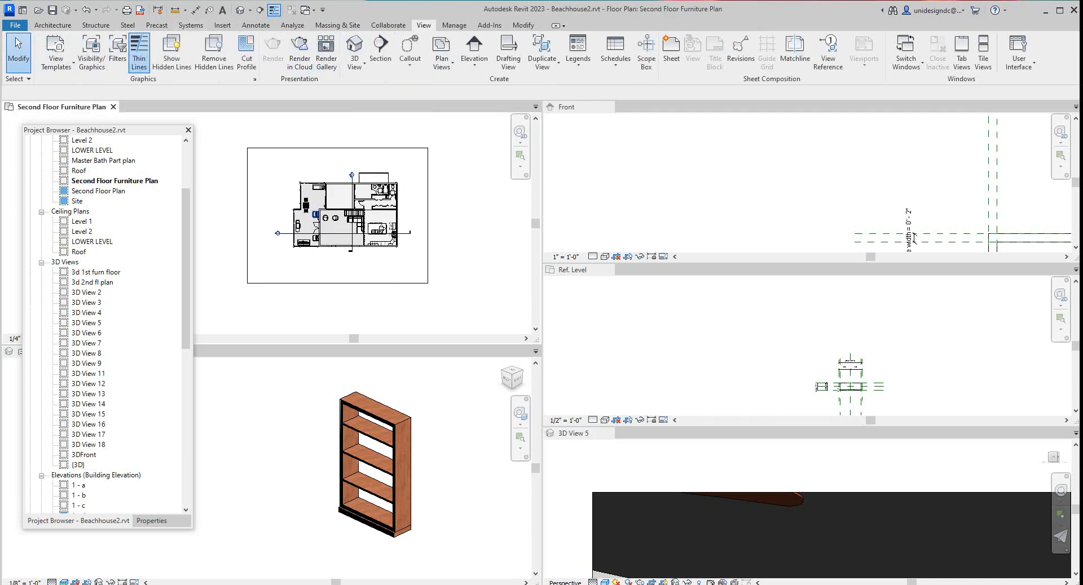
scroll(312, 209, up, 2)
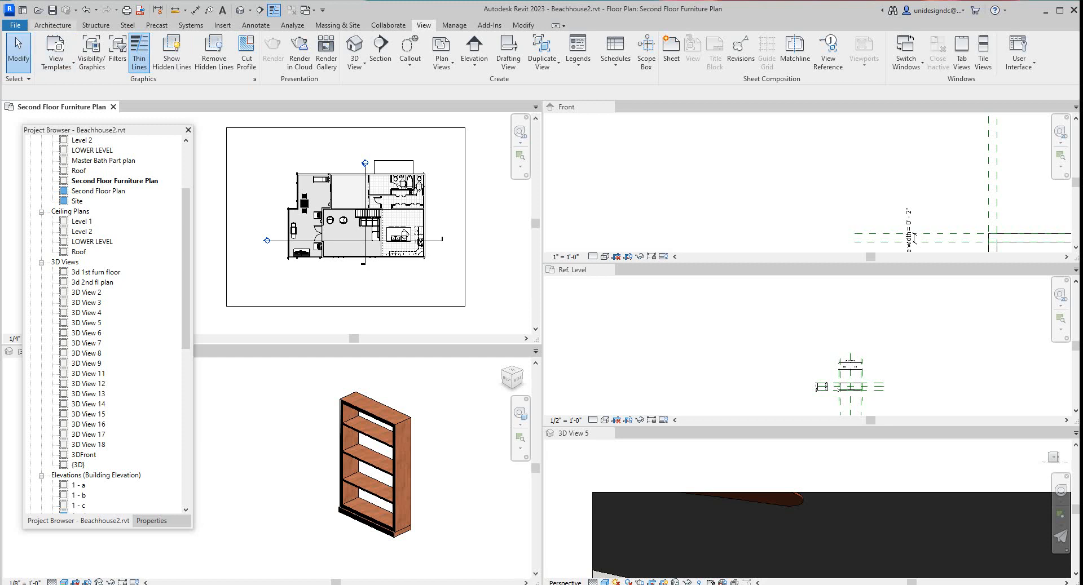
Place a bookcase component against the kitchen's upper wall, just right of the passage opening, in the Second Floor Furniture Plan
click(53, 25)
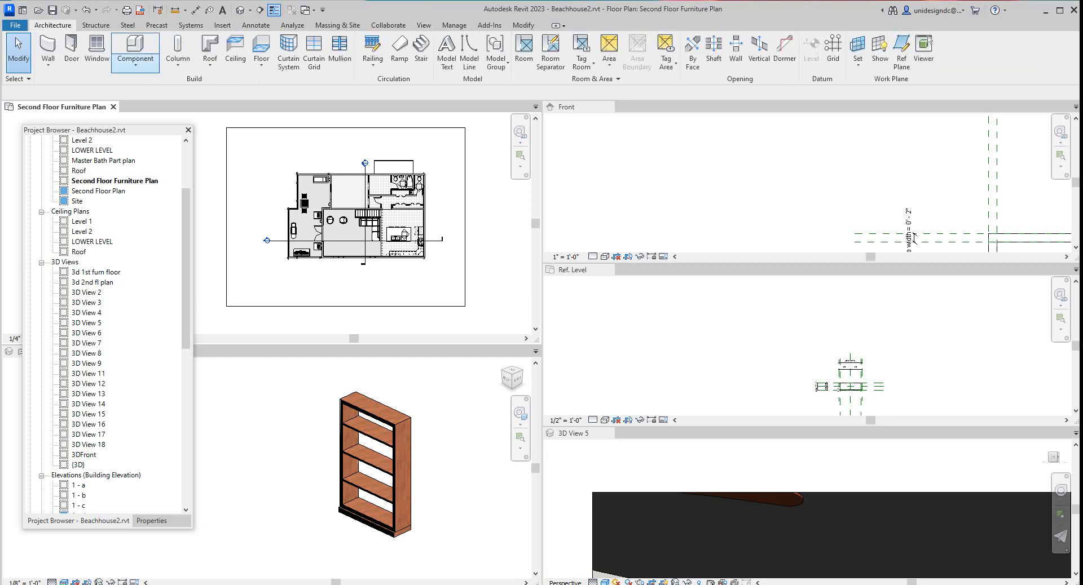
click(135, 65)
click(153, 85)
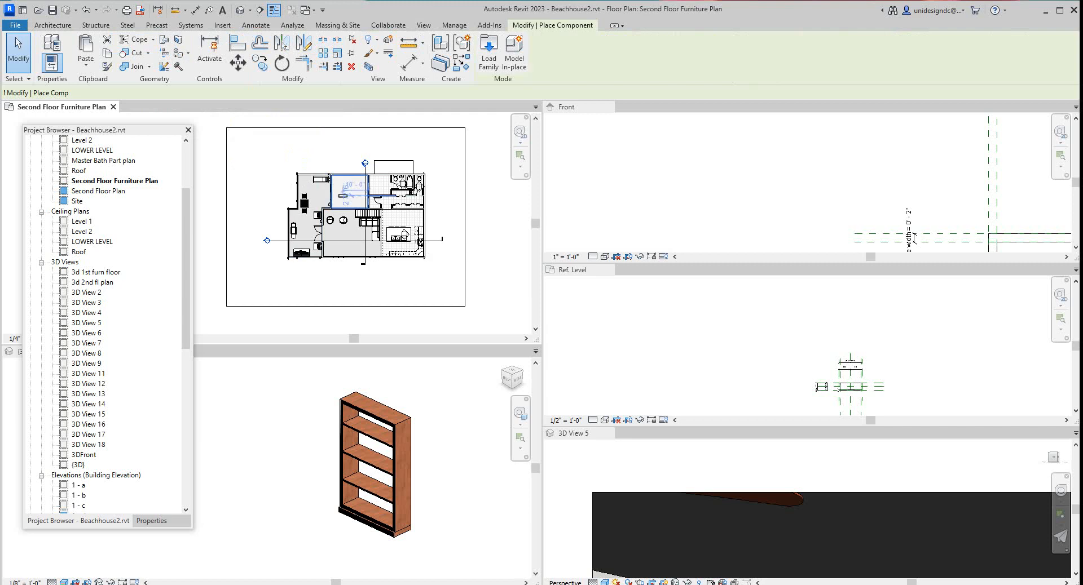
scroll(373, 206, up, 4)
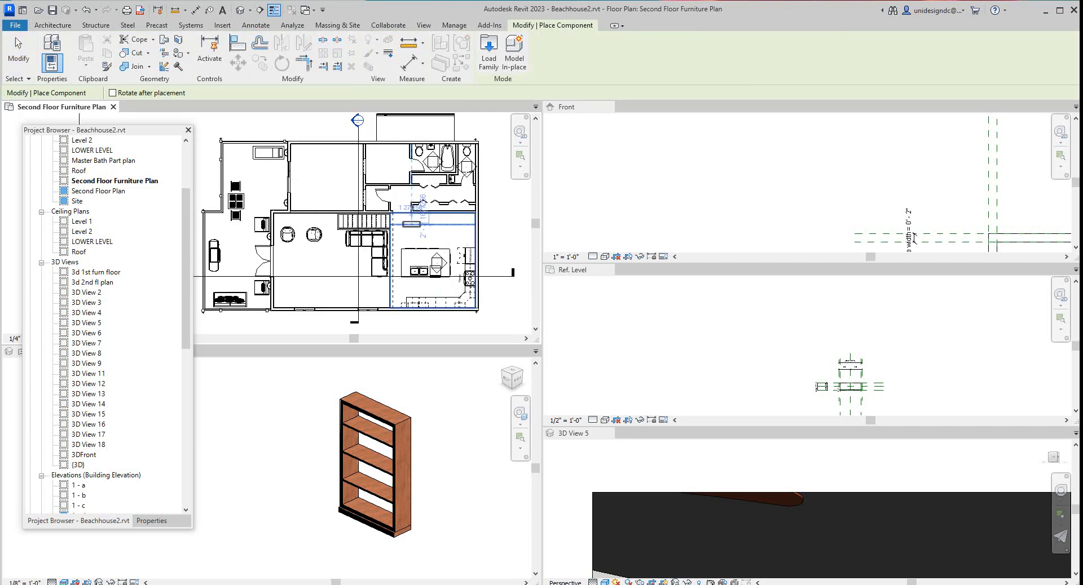
scroll(406, 221, up, 5)
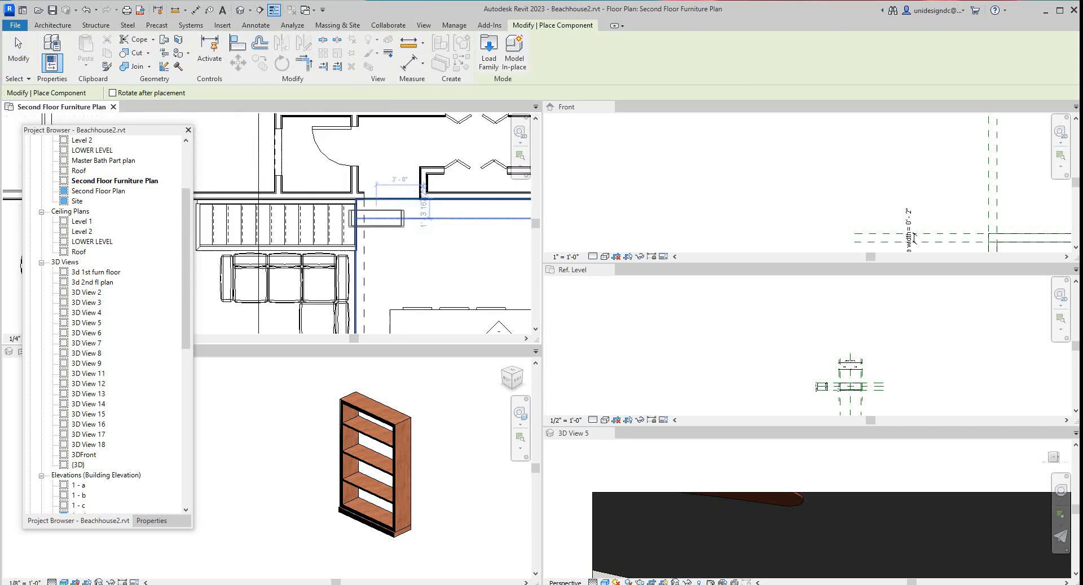
scroll(387, 221, down, 3)
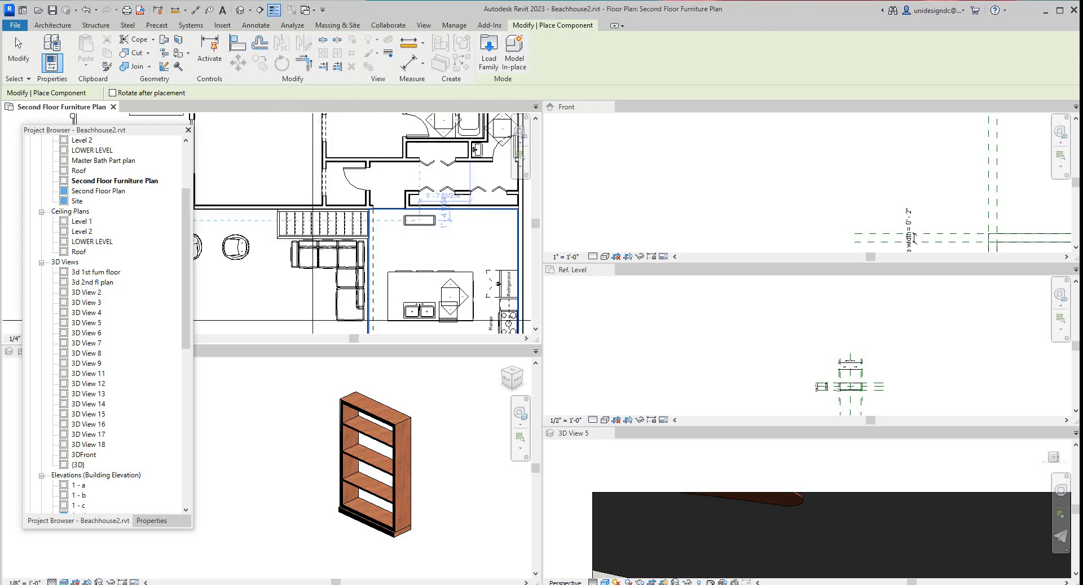
scroll(433, 222, up, 2)
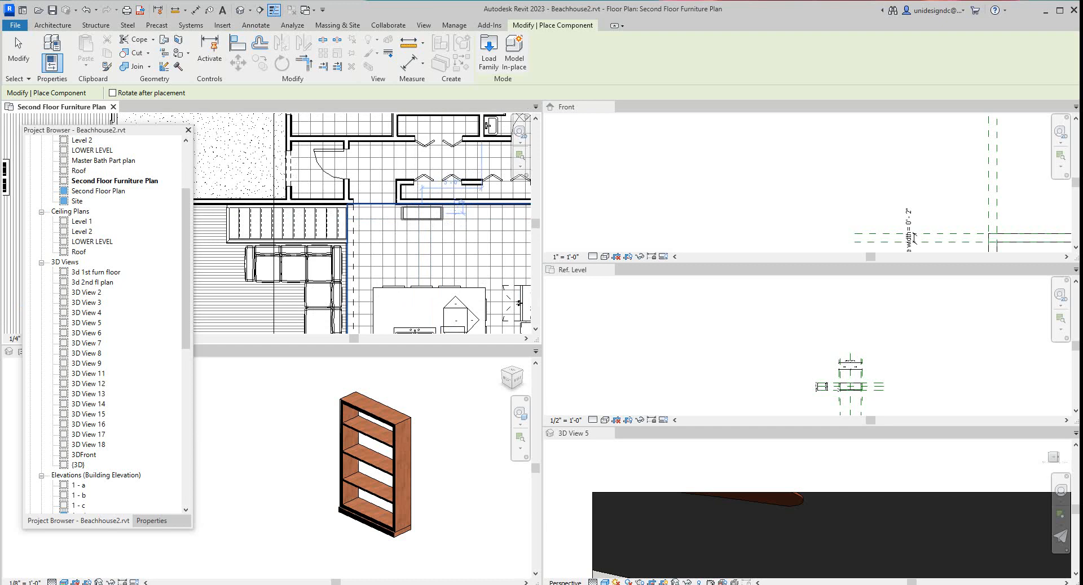
click(460, 207)
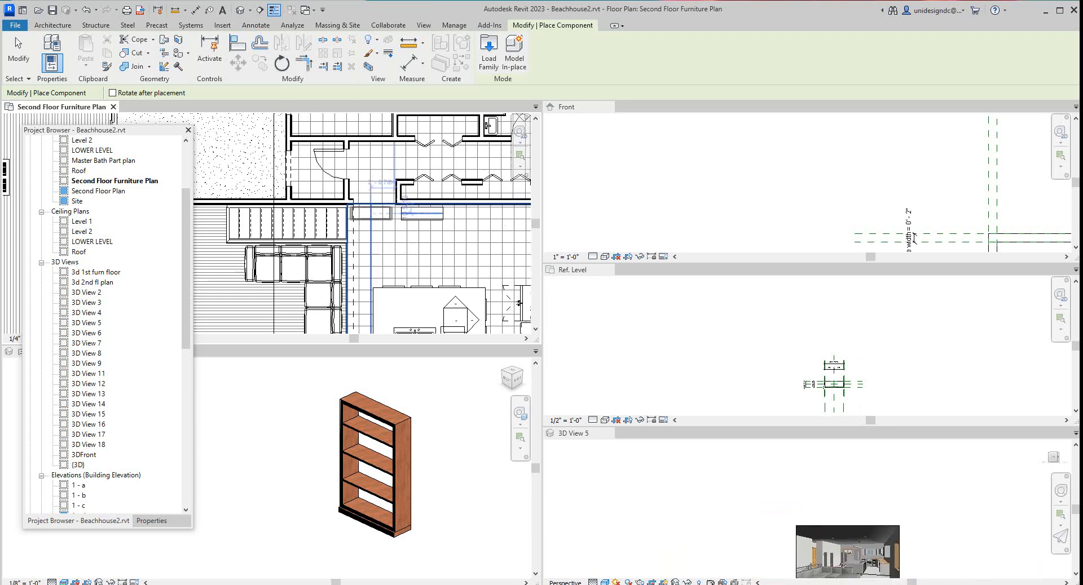
Merge the tiled views into tabs with 3D View 5 active, end component placement and inspect the placed bookcase
click(572, 433)
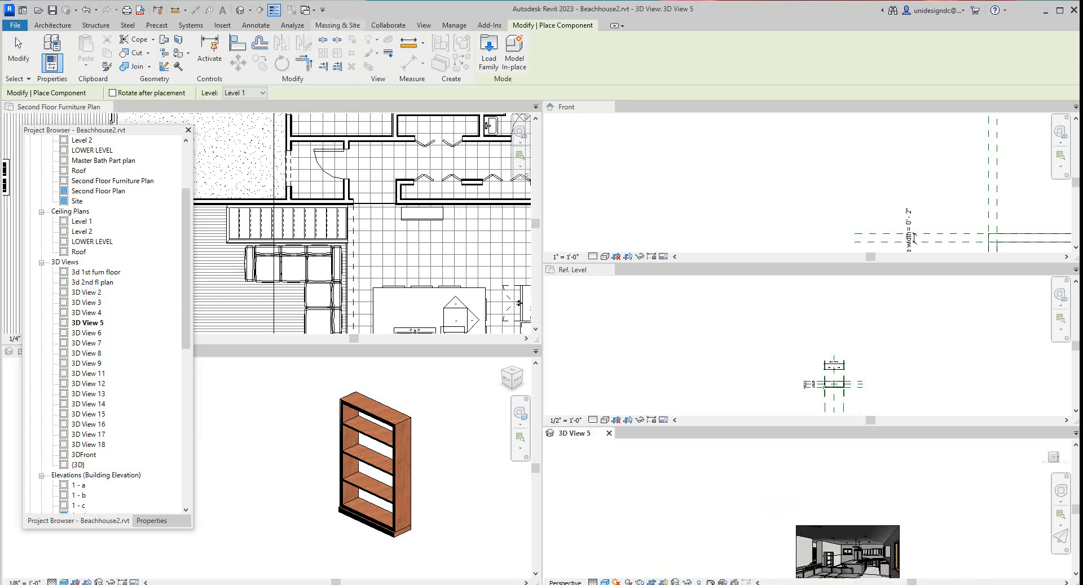
click(423, 24)
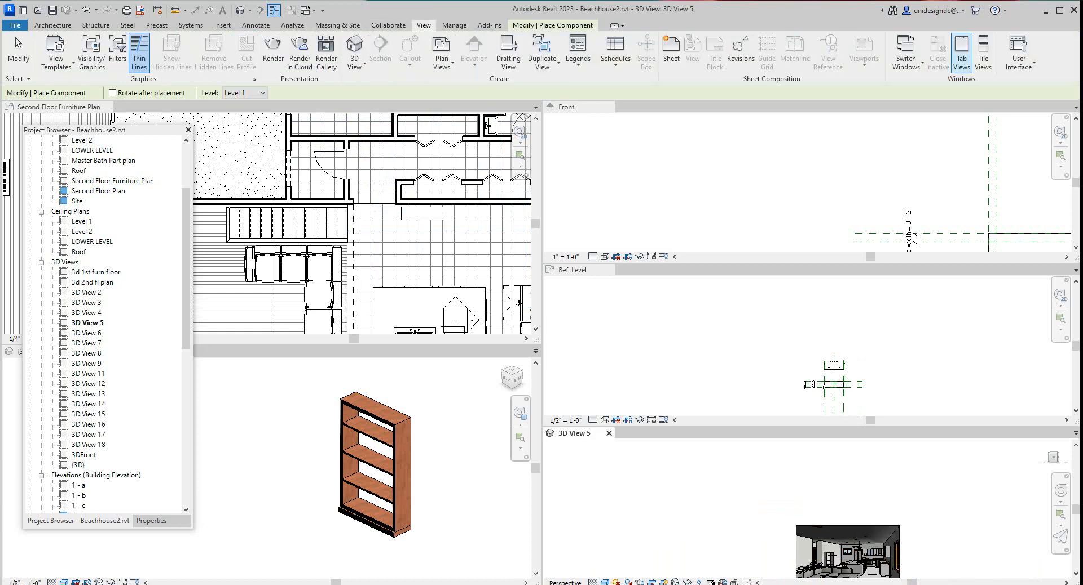
click(962, 54)
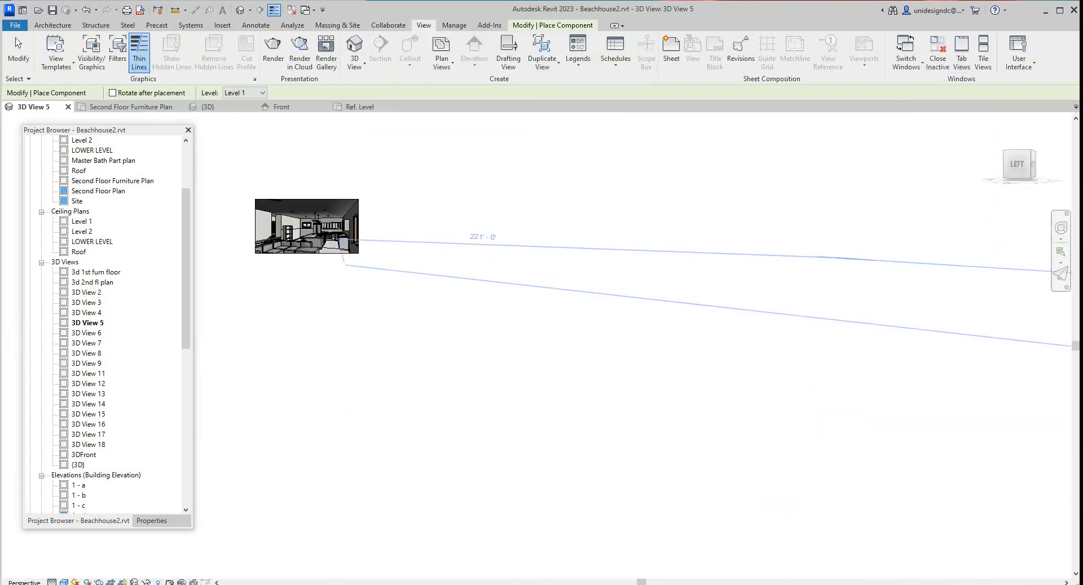
right_click(669, 233)
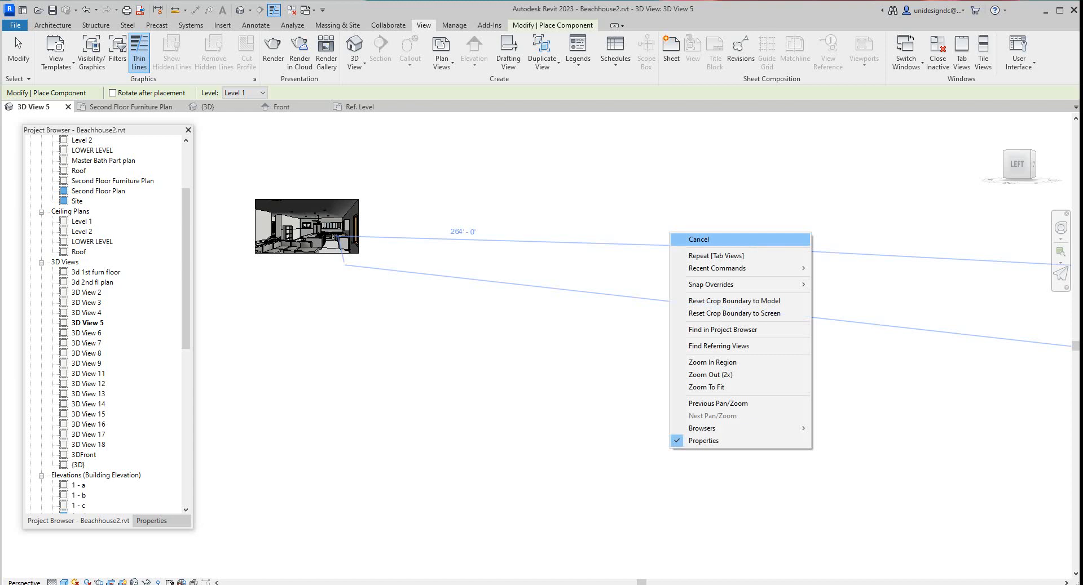
click(698, 239)
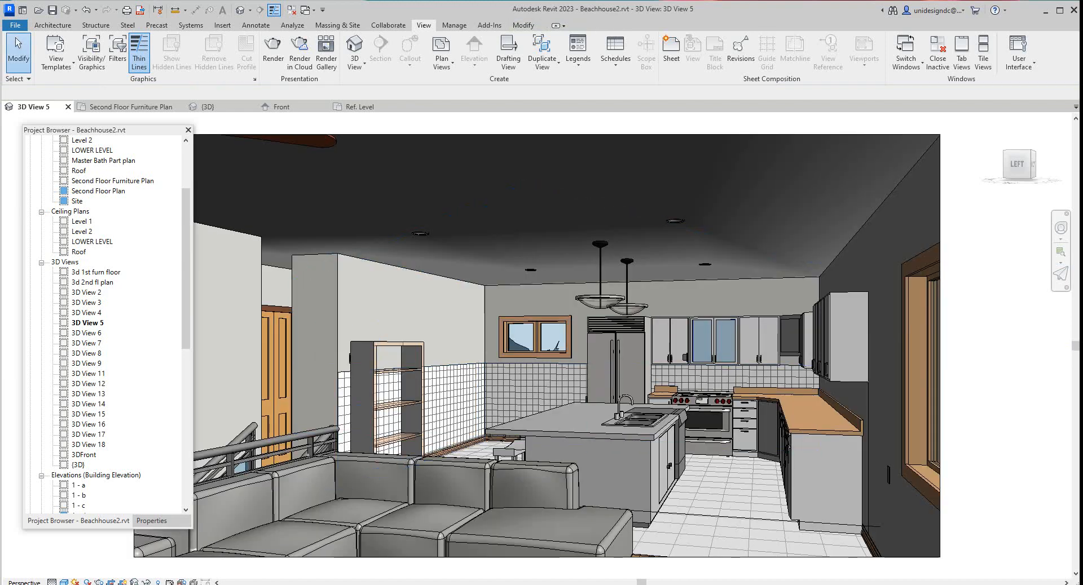
scroll(362, 381, up, 3)
scroll(320, 448, down, 3)
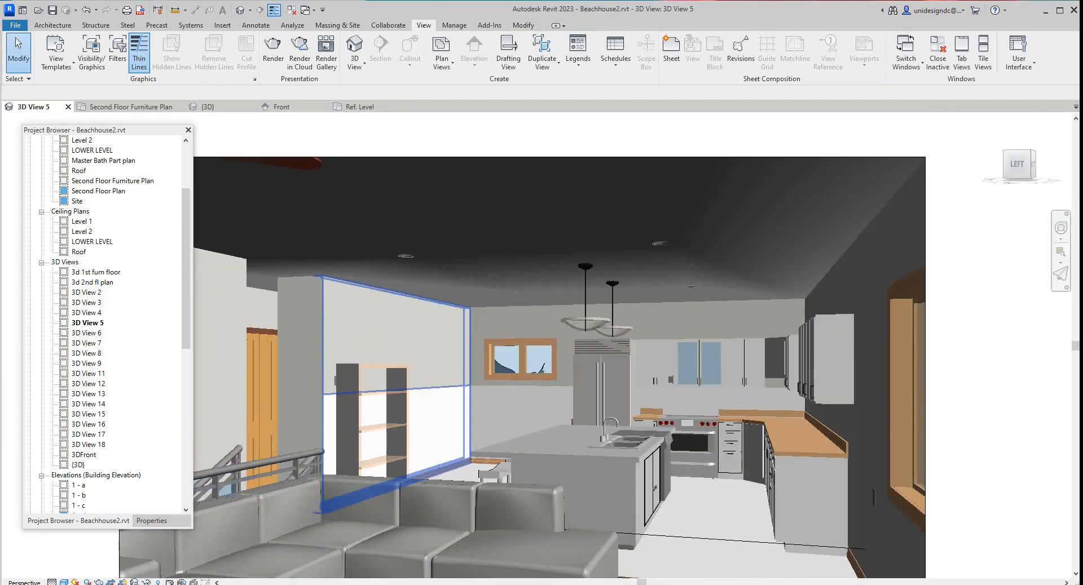
scroll(367, 451, down, 2)
scroll(367, 445, down, 2)
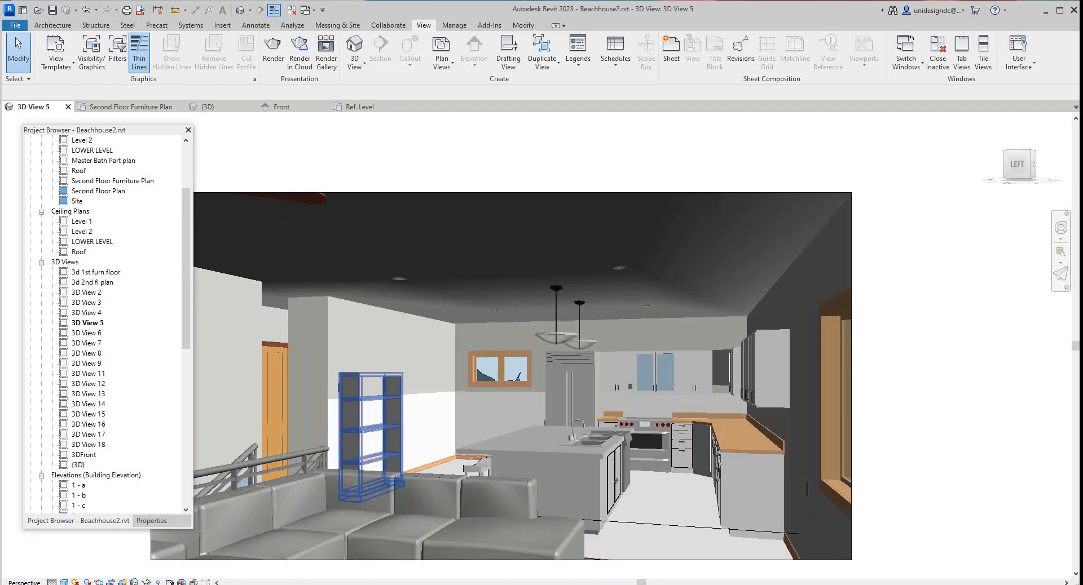
scroll(369, 437, up, 5)
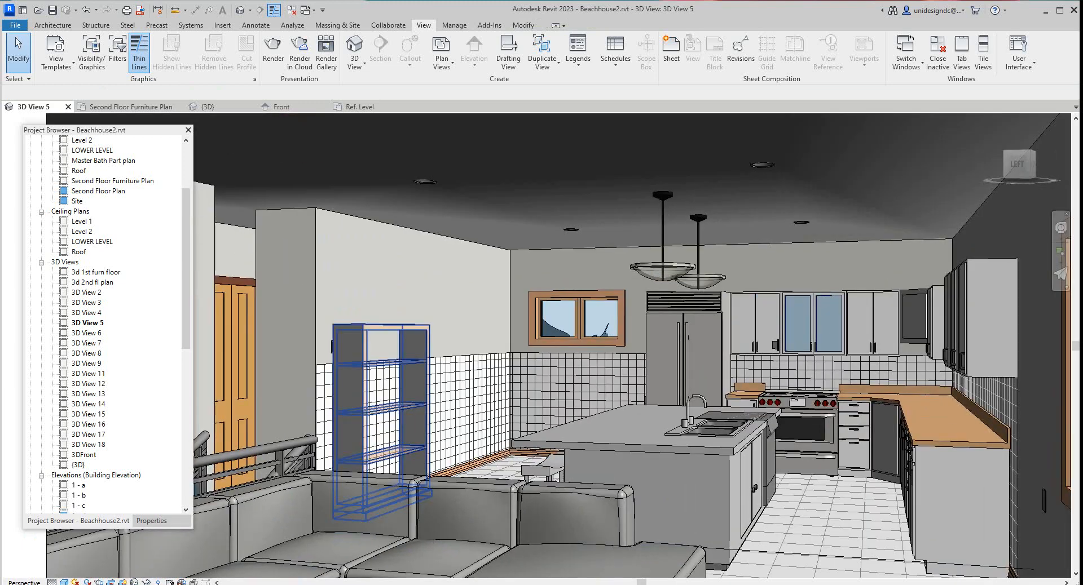
click(370, 437)
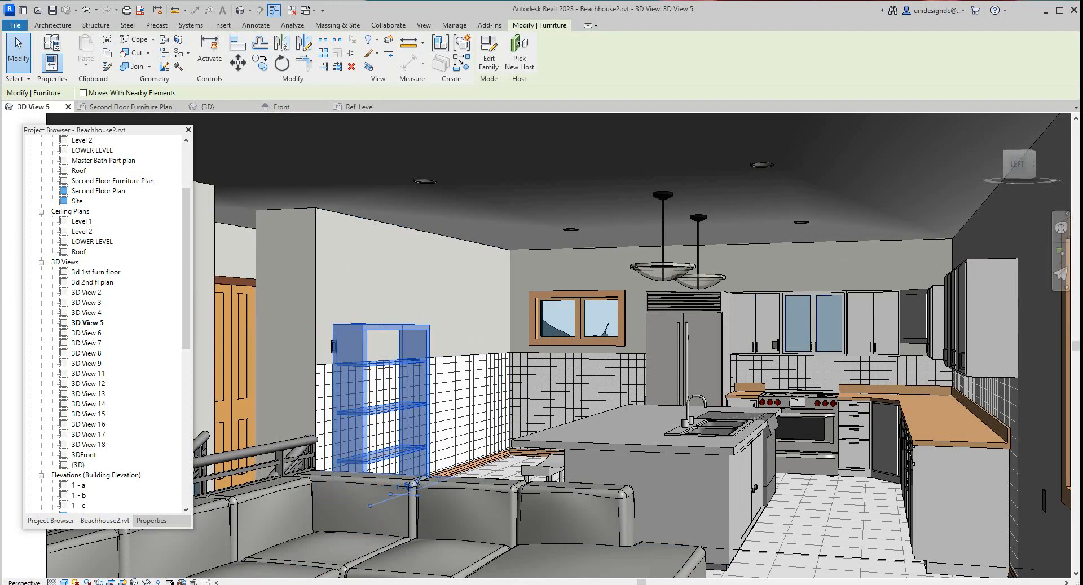
click(259, 63)
click(259, 63)
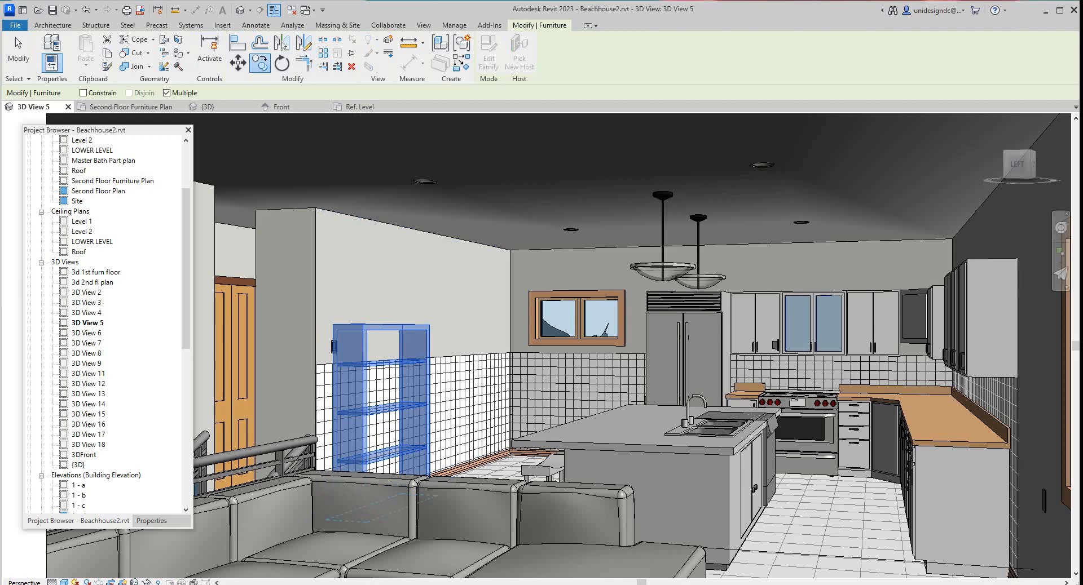
key(Escape)
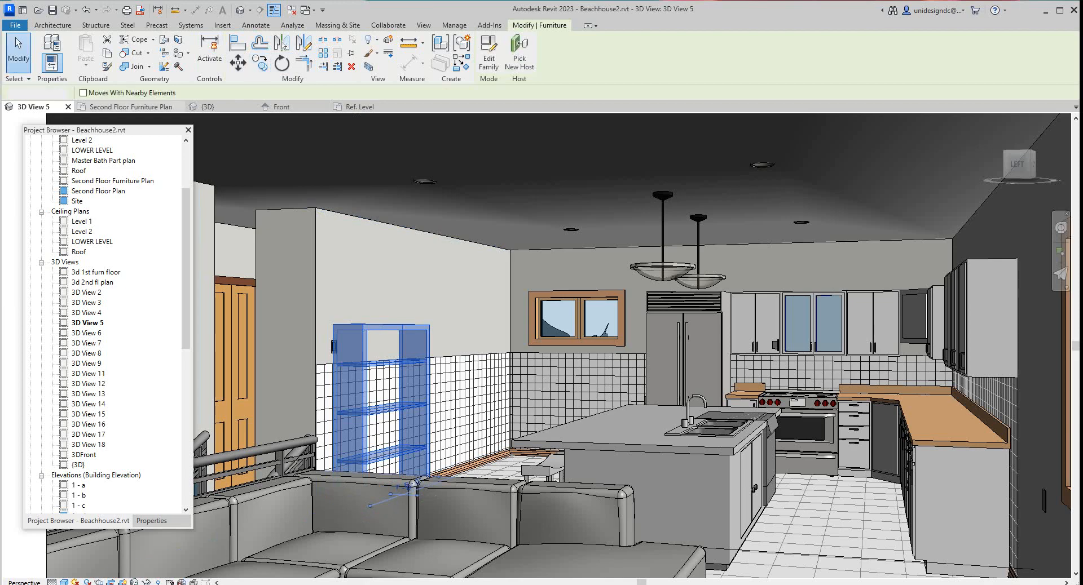
Copy the bookcase to the right along the kitchen's upper wall in the Second Floor Furniture Plan, leaving a small gap
click(134, 106)
scroll(439, 222, up, 4)
scroll(488, 265, down, 3)
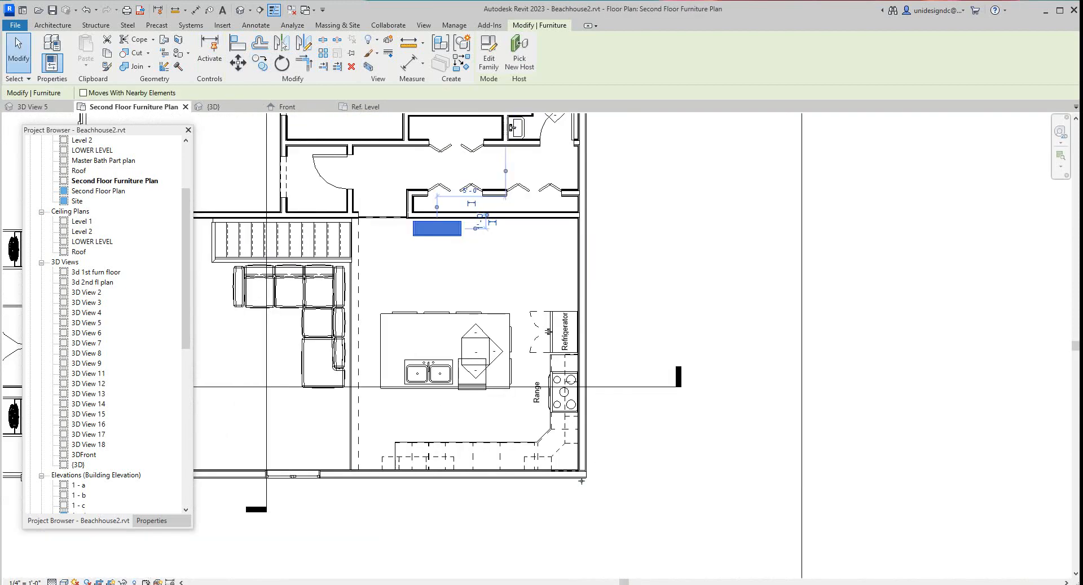
key(Escape)
scroll(589, 255, up, 3)
click(338, 206)
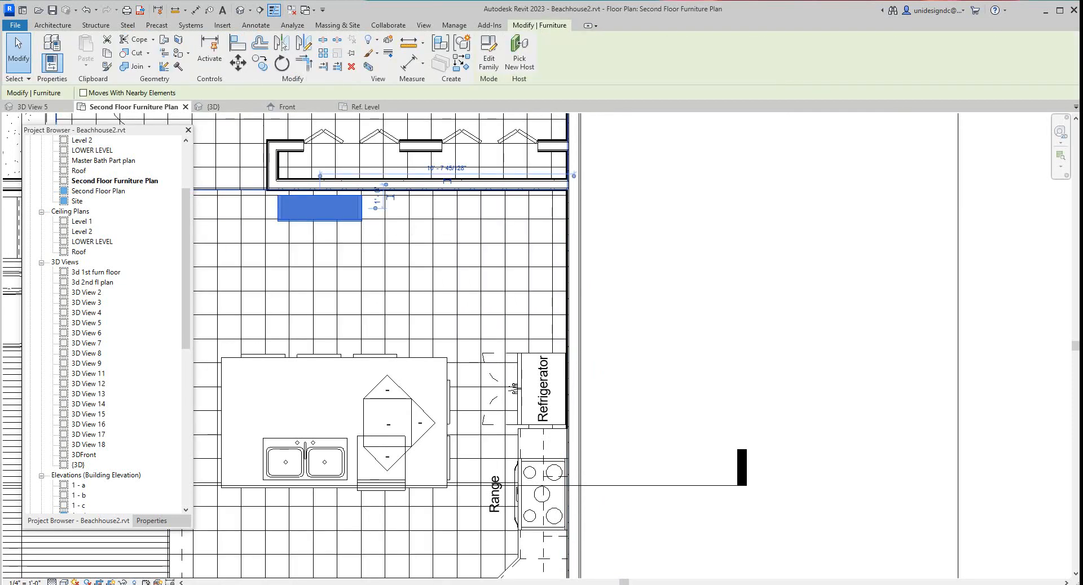
click(260, 62)
click(332, 223)
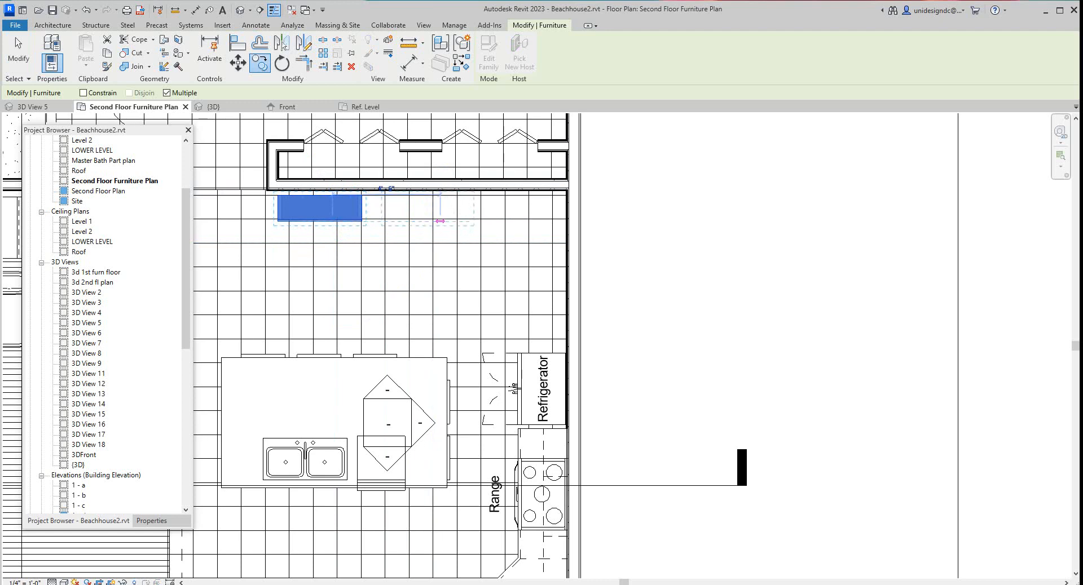
click(440, 221)
key(Escape)
key(Escape)
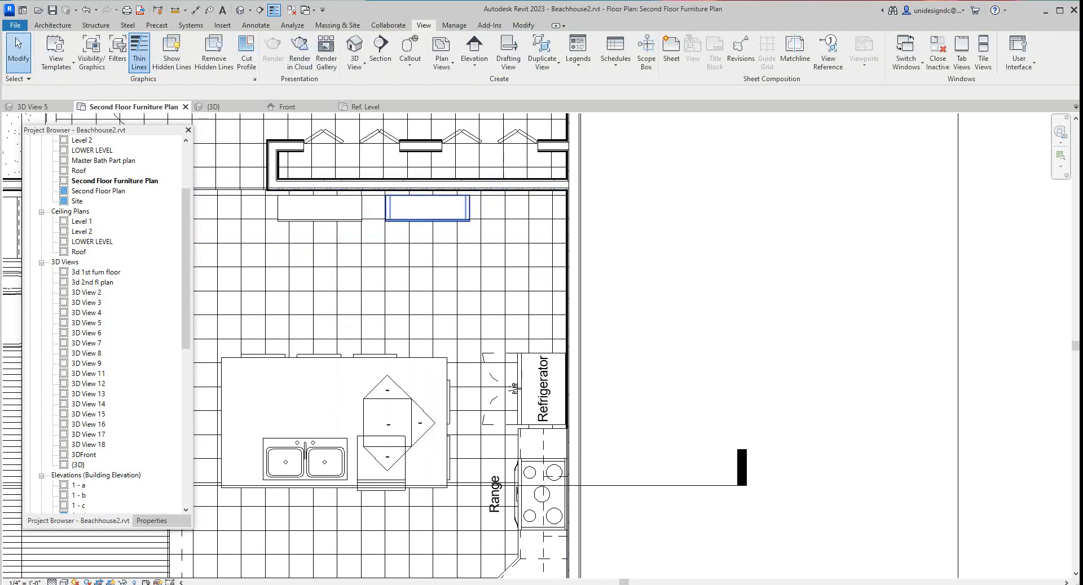
Duplicate the type of the right-hand bookcase under the name Book case 3
click(428, 208)
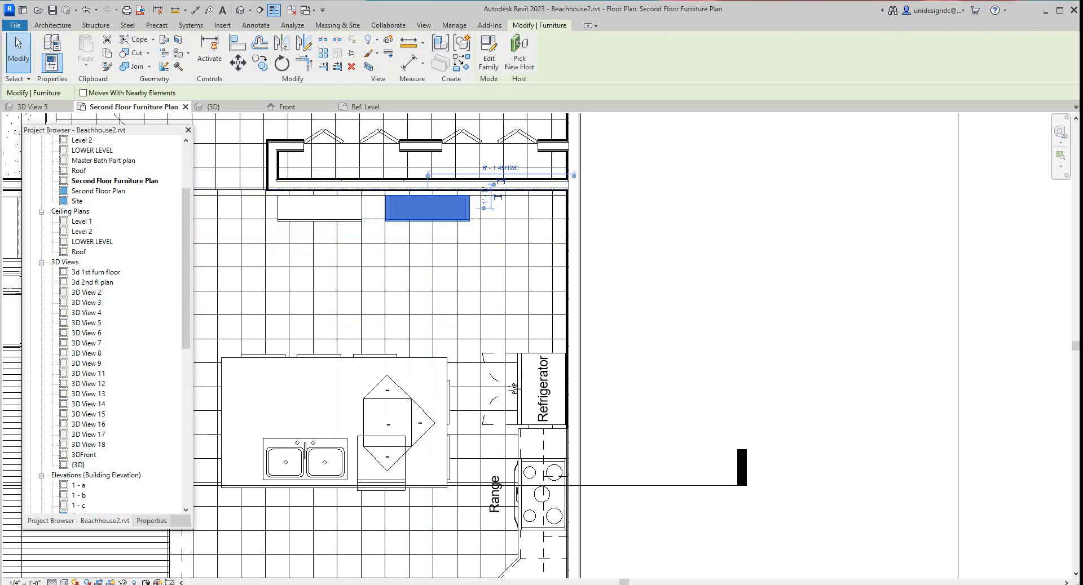
click(152, 521)
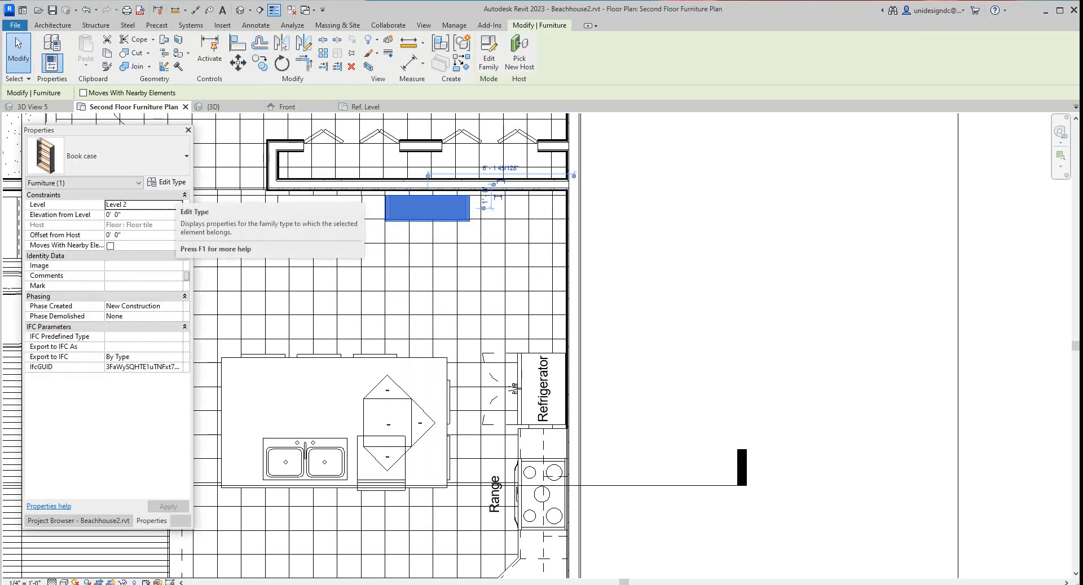
click(166, 182)
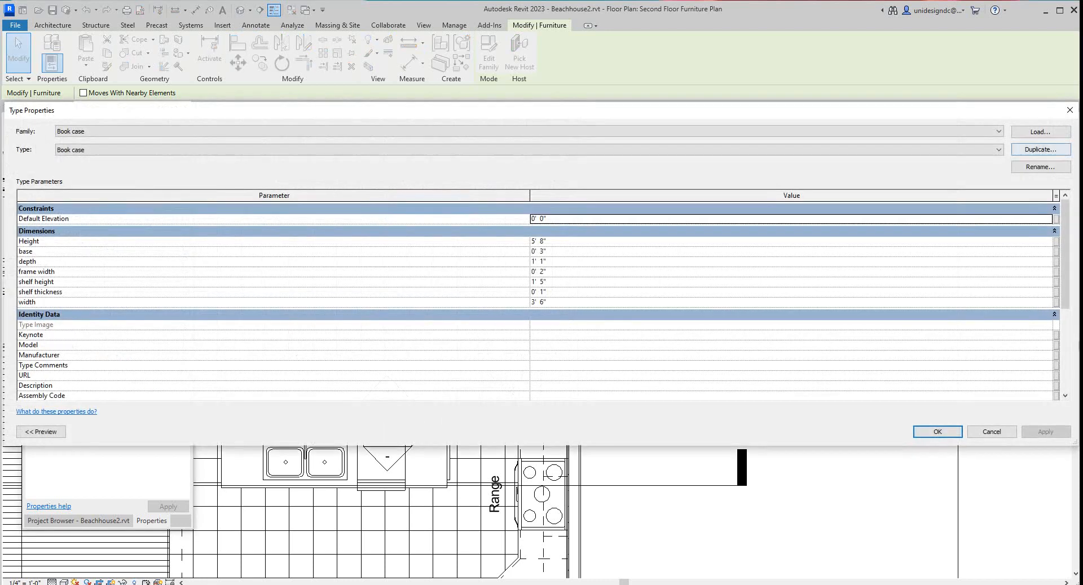
click(1041, 149)
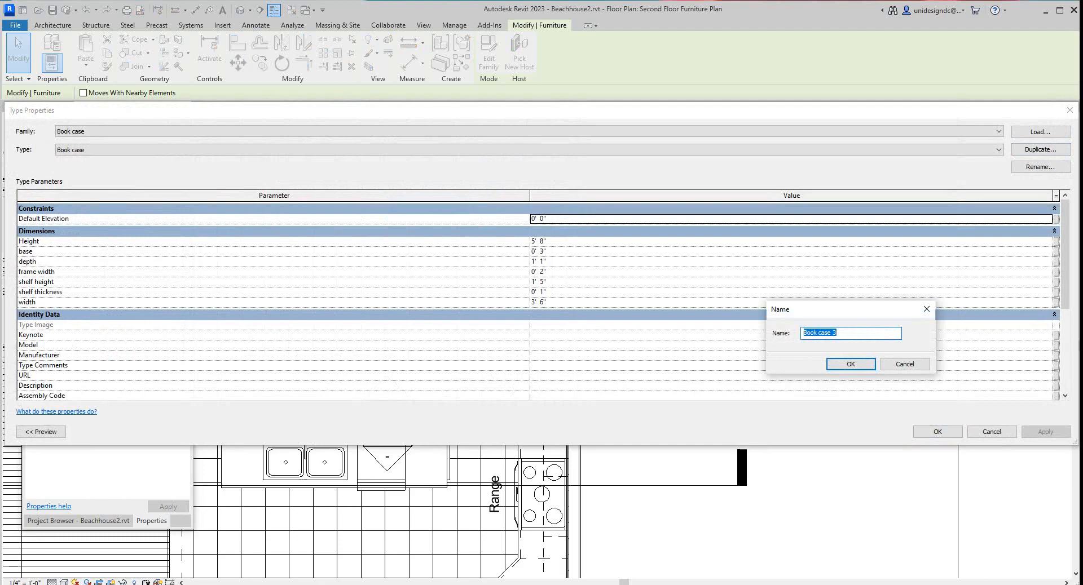
key(Return)
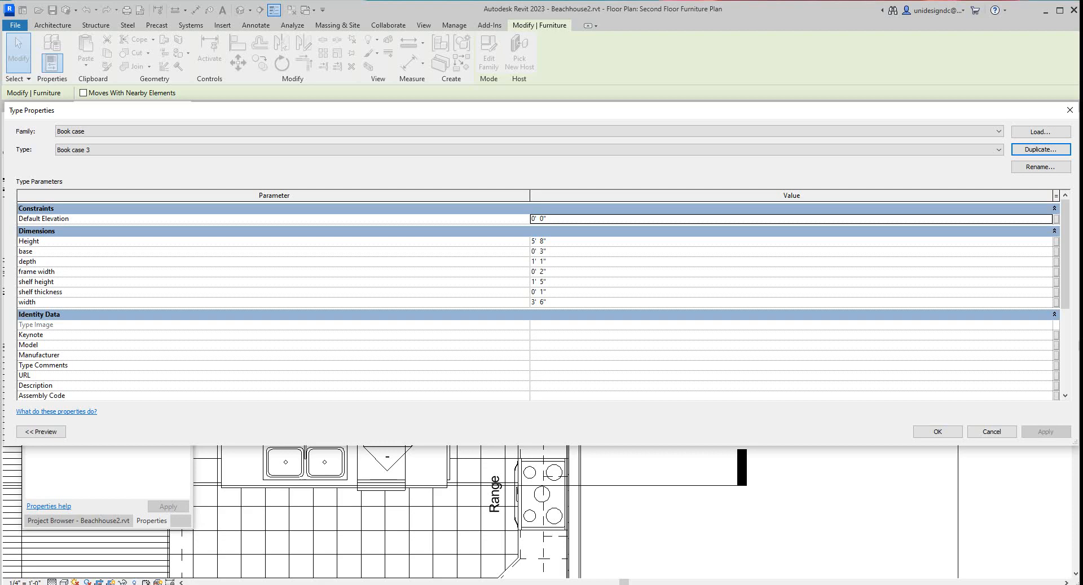
Set the Book case 3 type's width to 5' 0" and height to 6' 0", and apply the changes
click(546, 302)
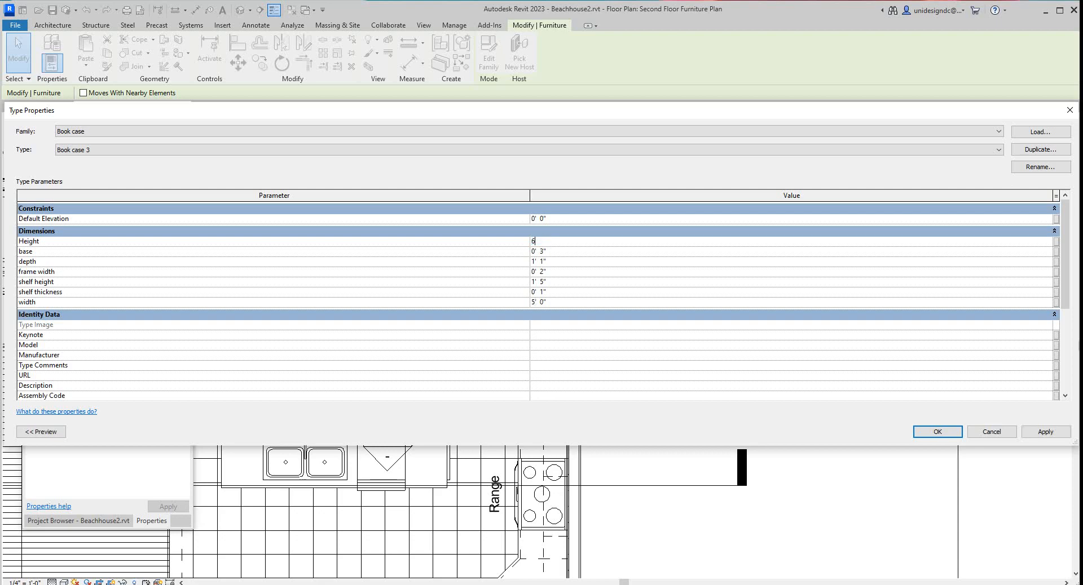
click(1045, 432)
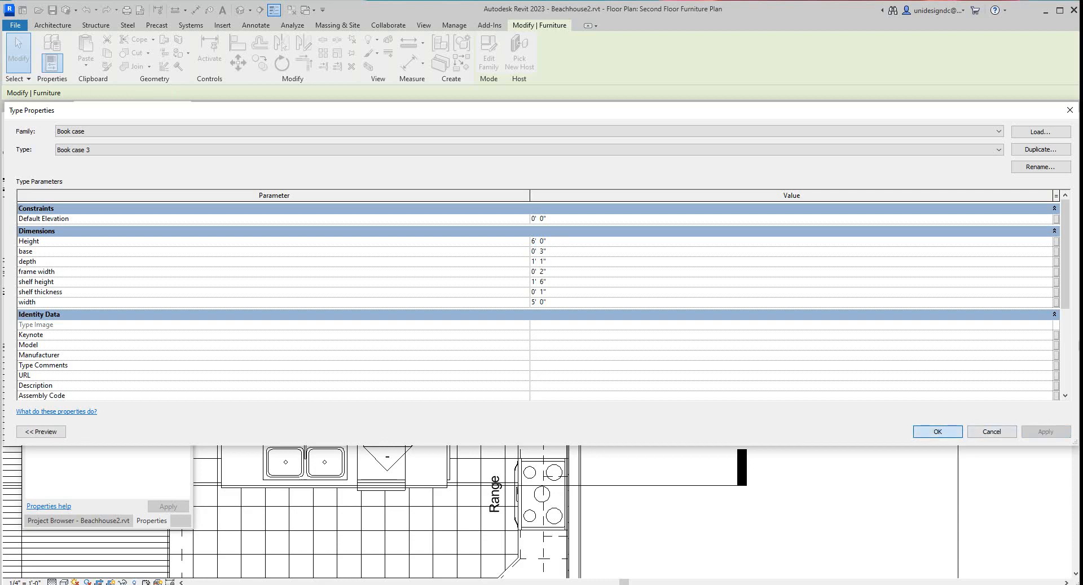
click(937, 431)
key(Escape)
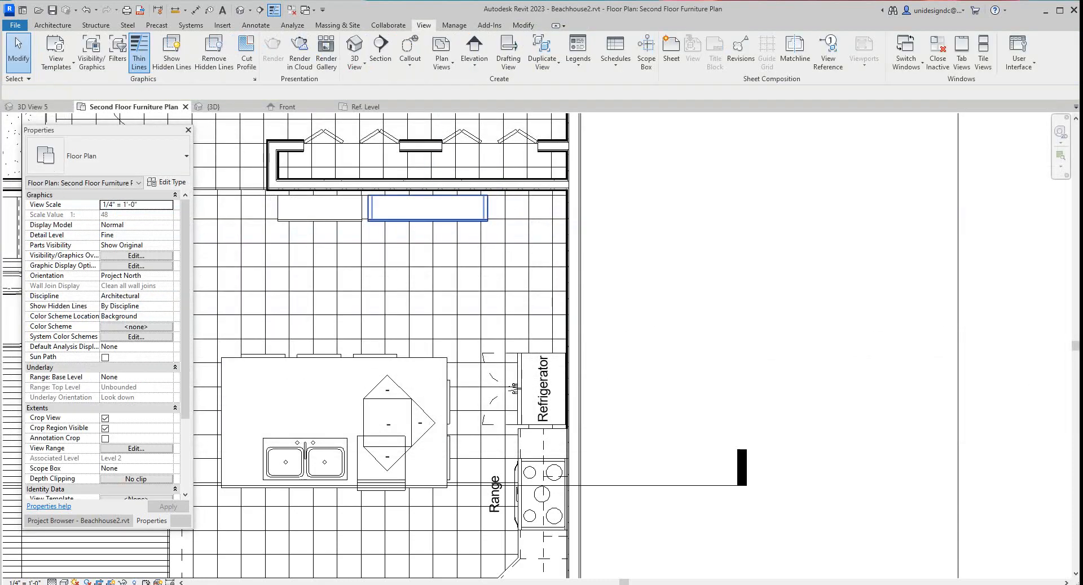
Move the wider bookcase slightly right along the wall, away from the first bookcase
mouse_move(428, 208)
mouse_down()
mouse_move(482, 208)
mouse_move(434, 208)
mouse_up()
key(Escape)
key(Escape)
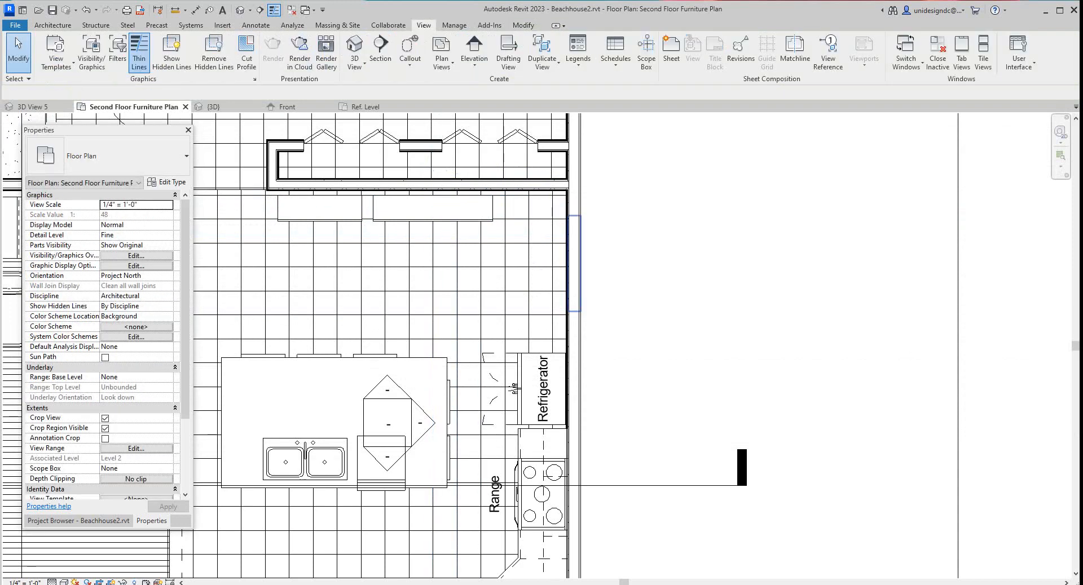
Compare the two bookcases in 3D View 5 and check the dimensioned Front elevation of the bookcase family
click(226, 106)
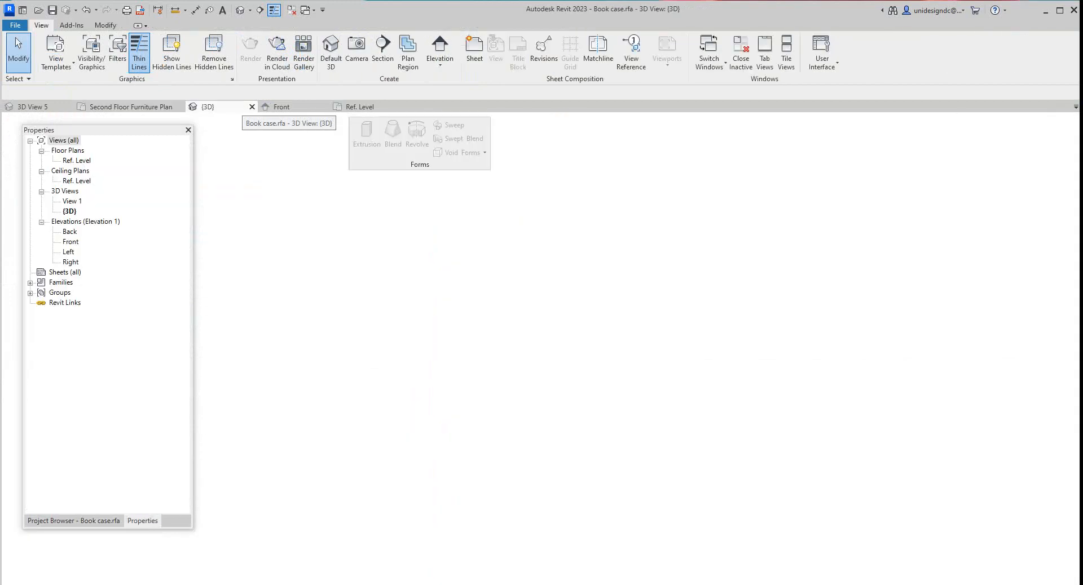
click(33, 106)
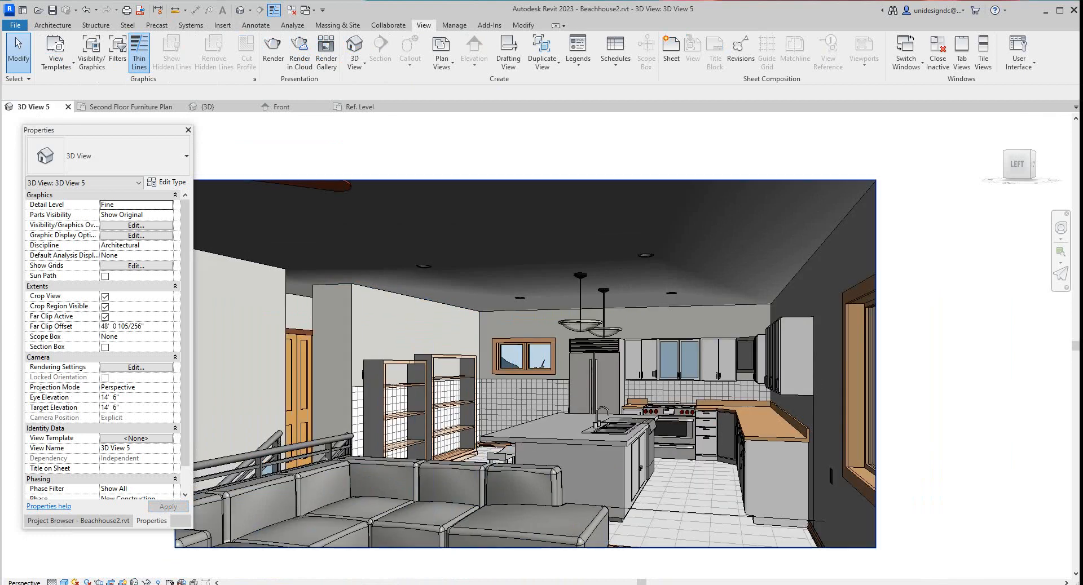
scroll(354, 173, down, 2)
scroll(417, 332, up, 3)
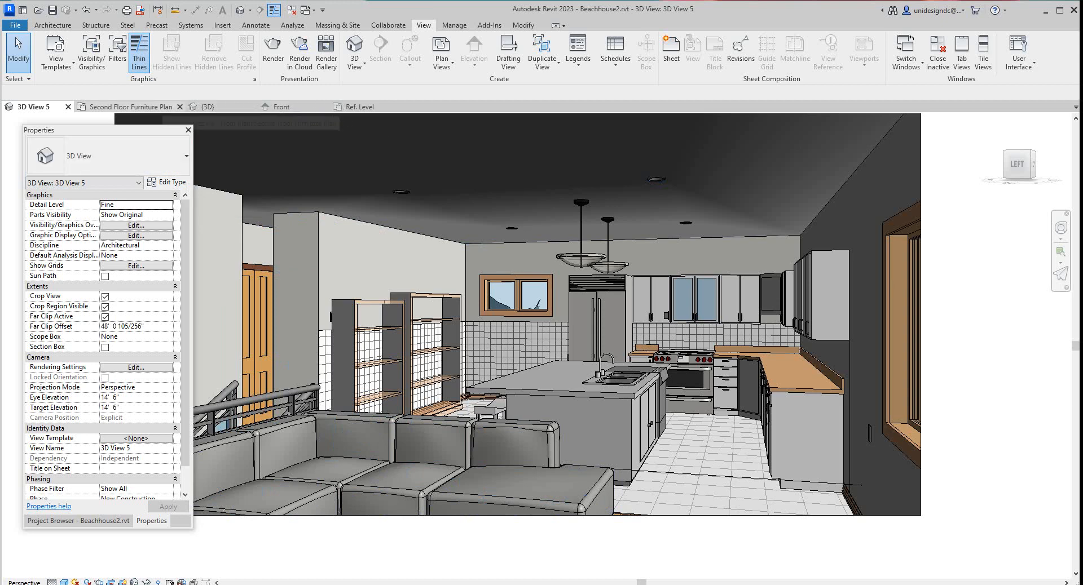
click(280, 107)
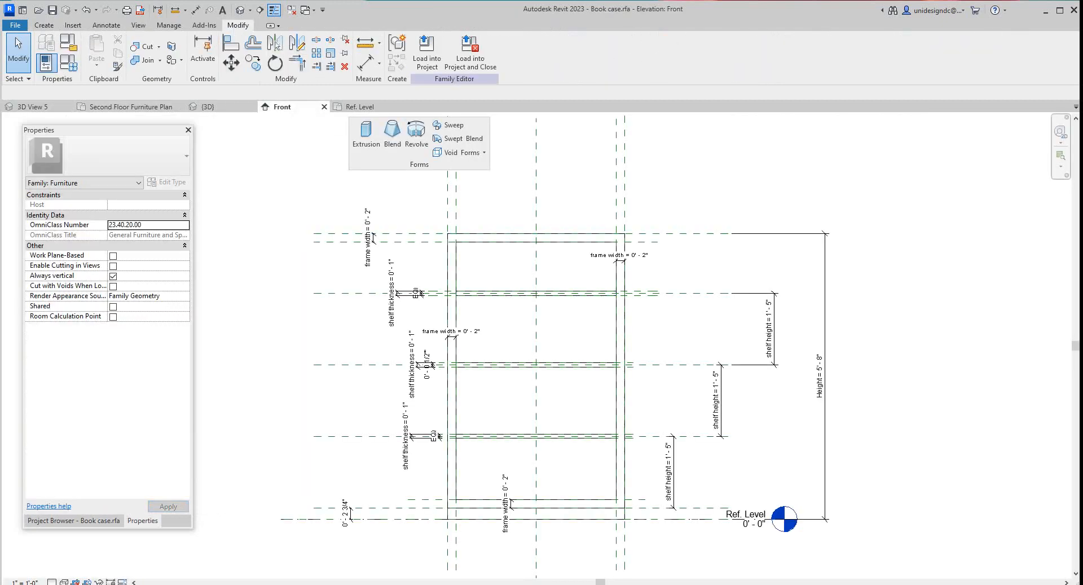
scroll(482, 377, up, 1)
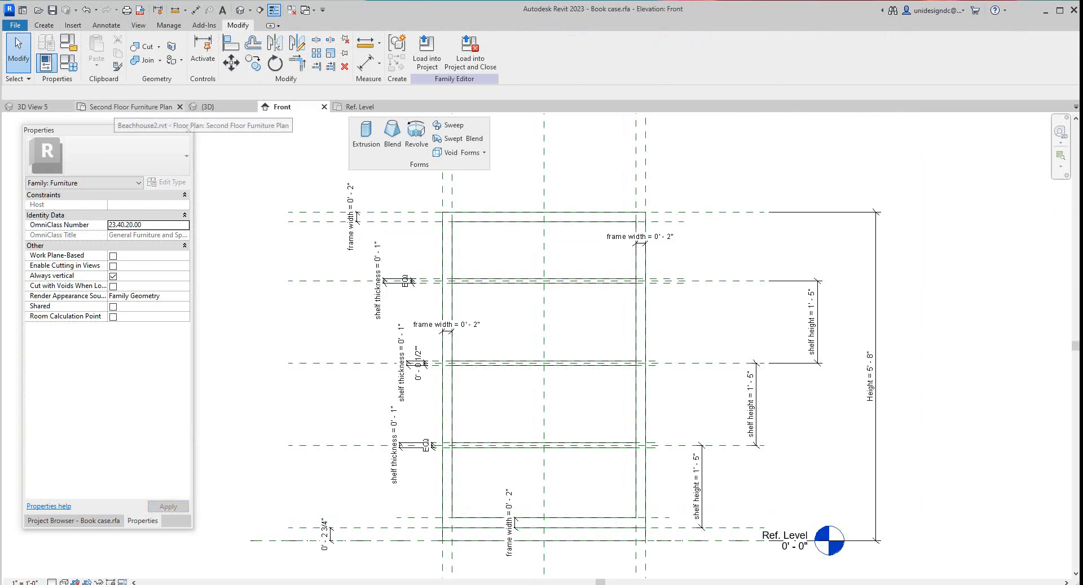
Copy the Book case 3 unit twice in the furniture plan, once onto the open kitchen floor and once outside the right wall
click(131, 106)
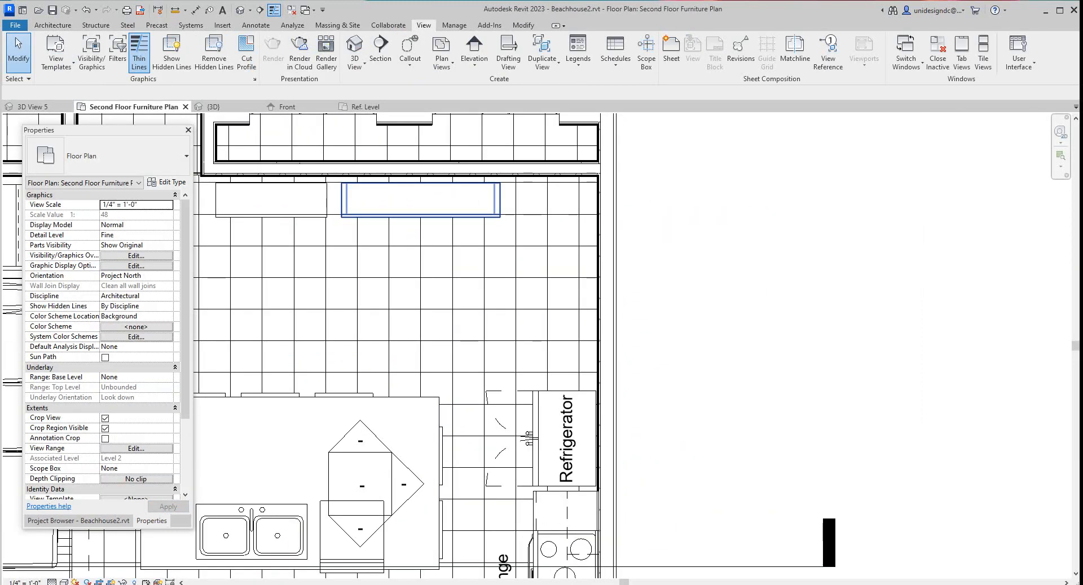
click(420, 199)
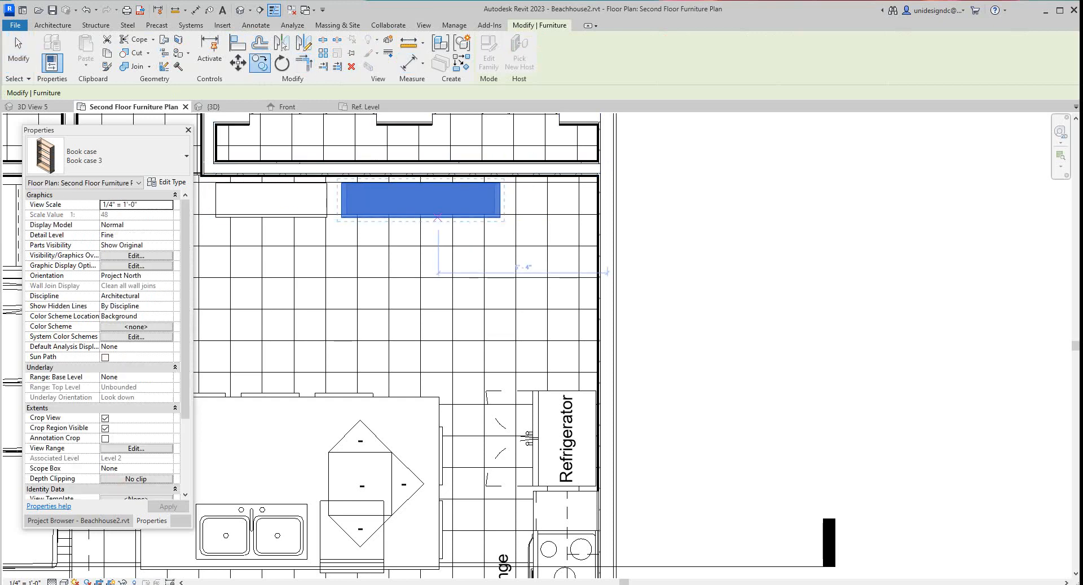
click(431, 200)
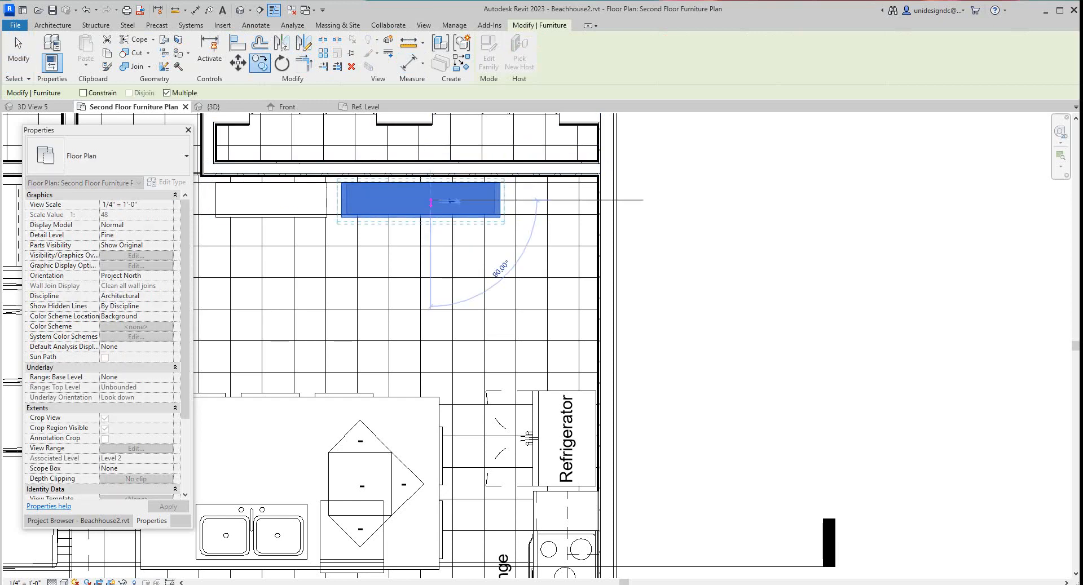
click(456, 297)
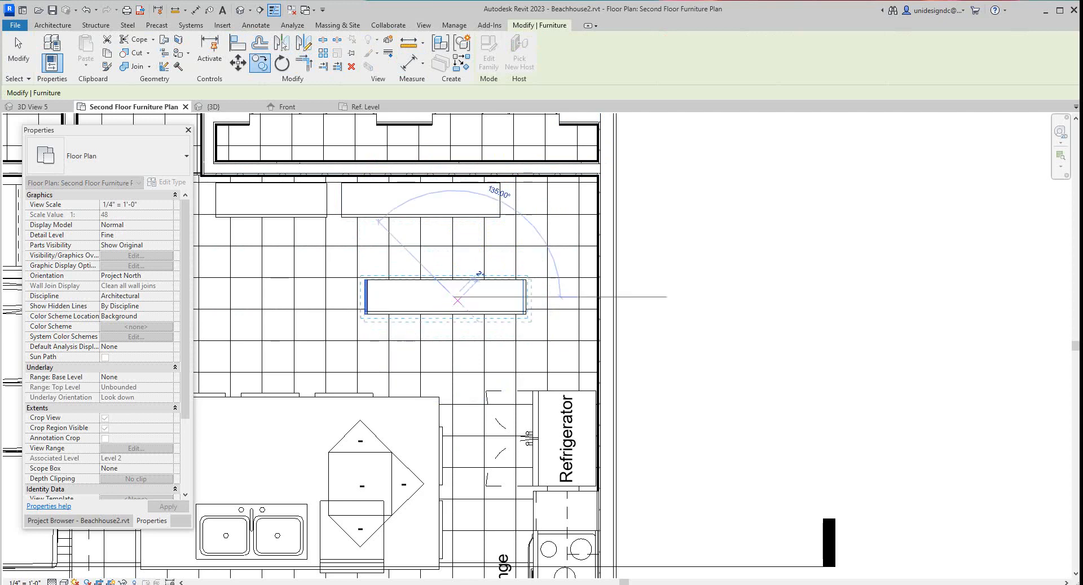
click(693, 306)
key(Escape)
key(Escape)
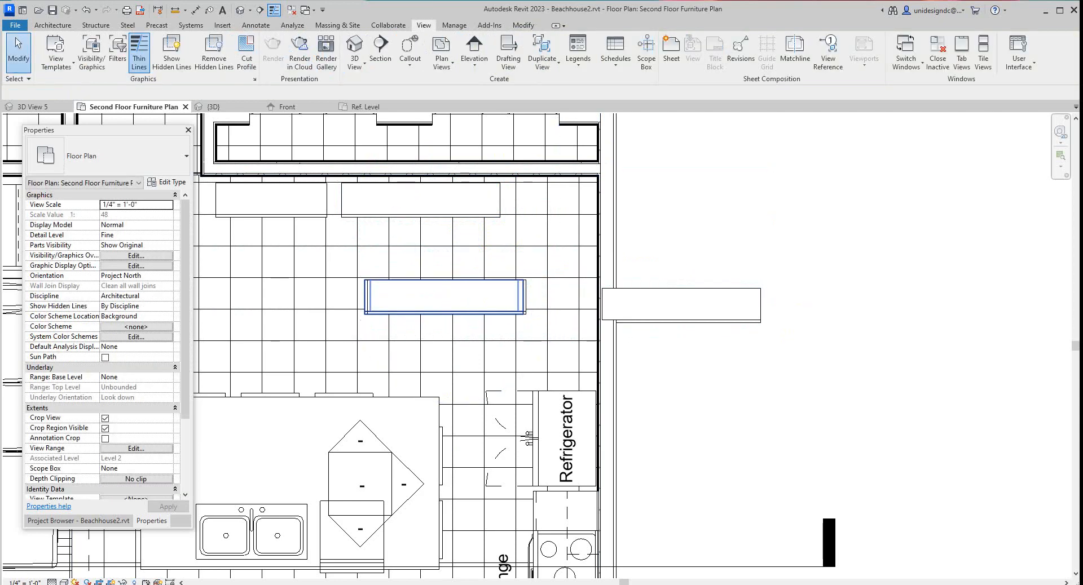
Rotate the bookcase copy on the open kitchen floor a quarter turn so it stands parallel to the refrigerator wall
click(365, 297)
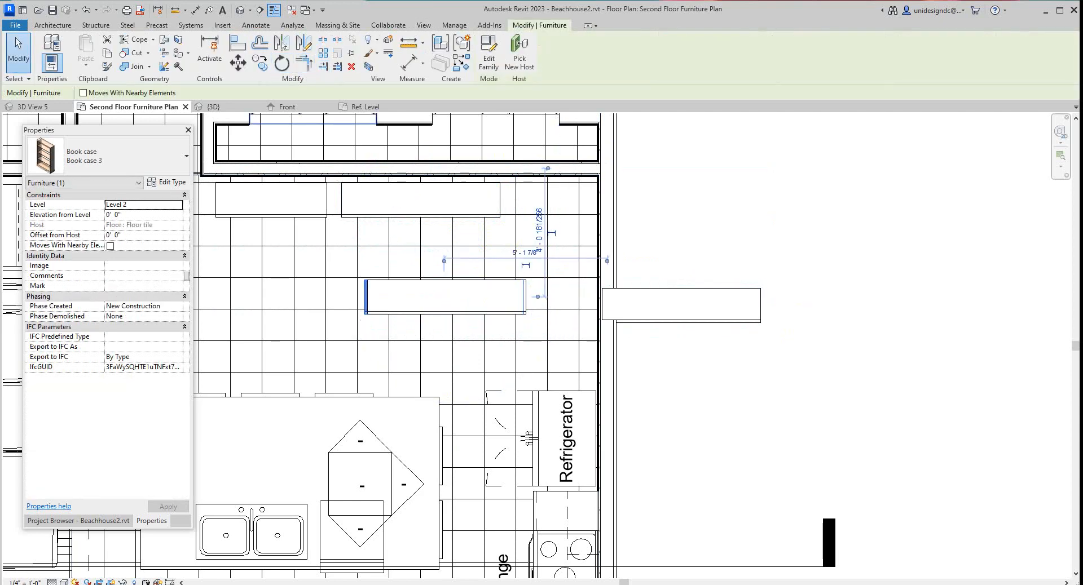
click(281, 63)
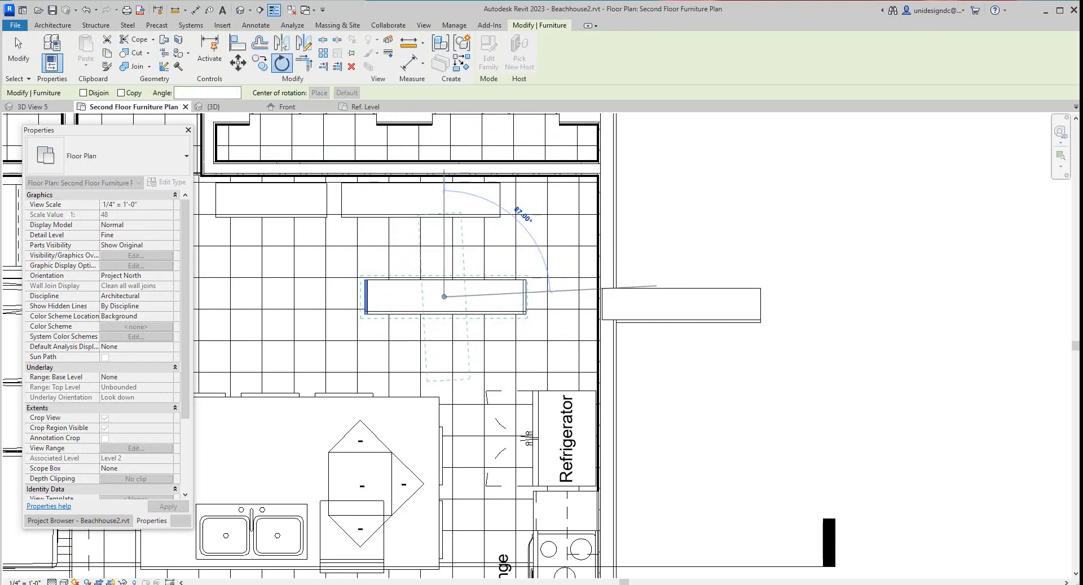
click(688, 305)
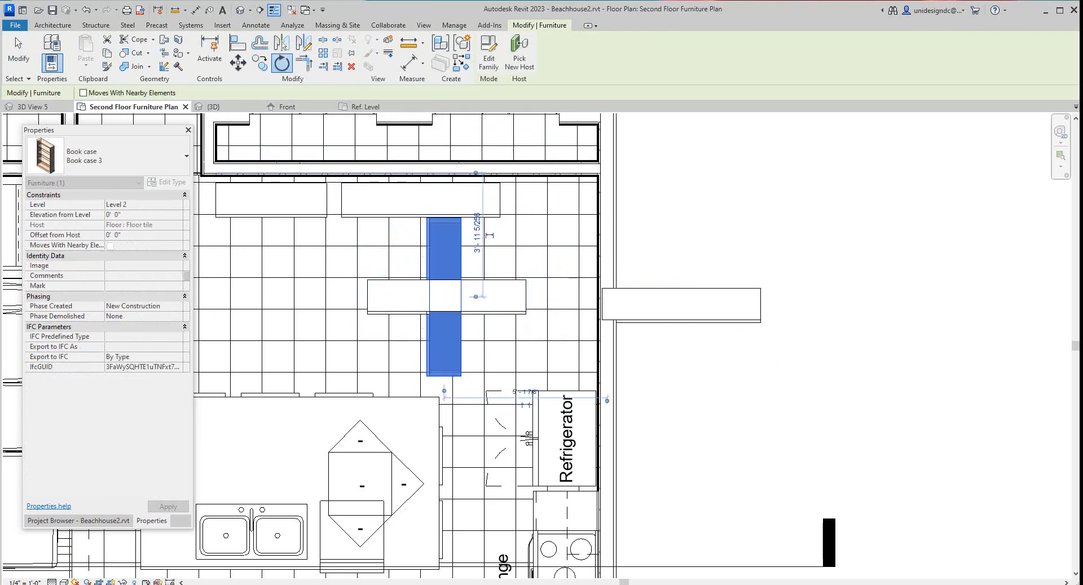
key(Escape)
Delete the spare bookcase outside the exterior wall and the unrotated one on the kitchen floor
click(681, 305)
key(Escape)
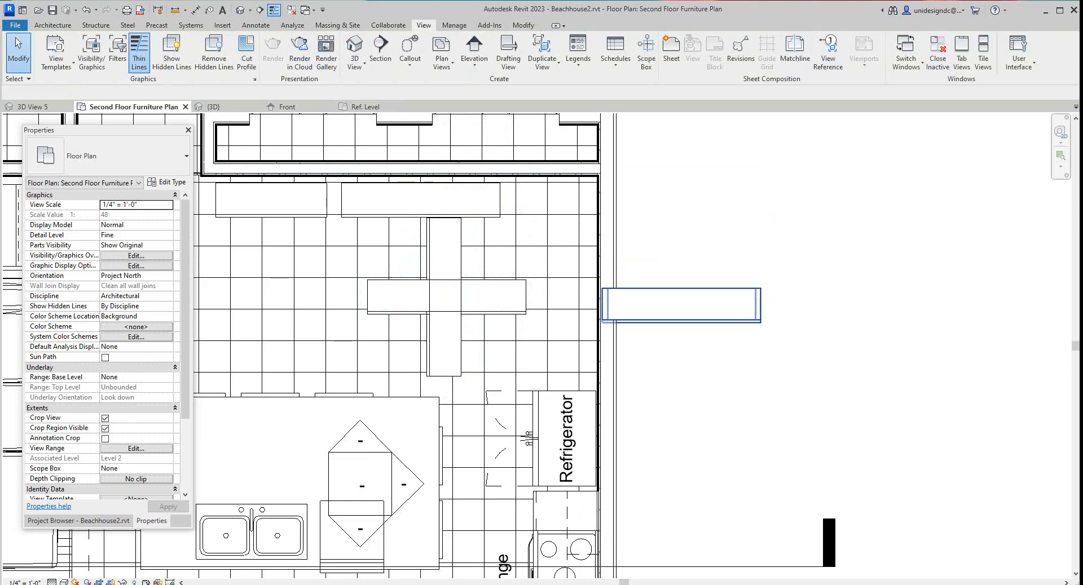
click(750, 305)
key(Escape)
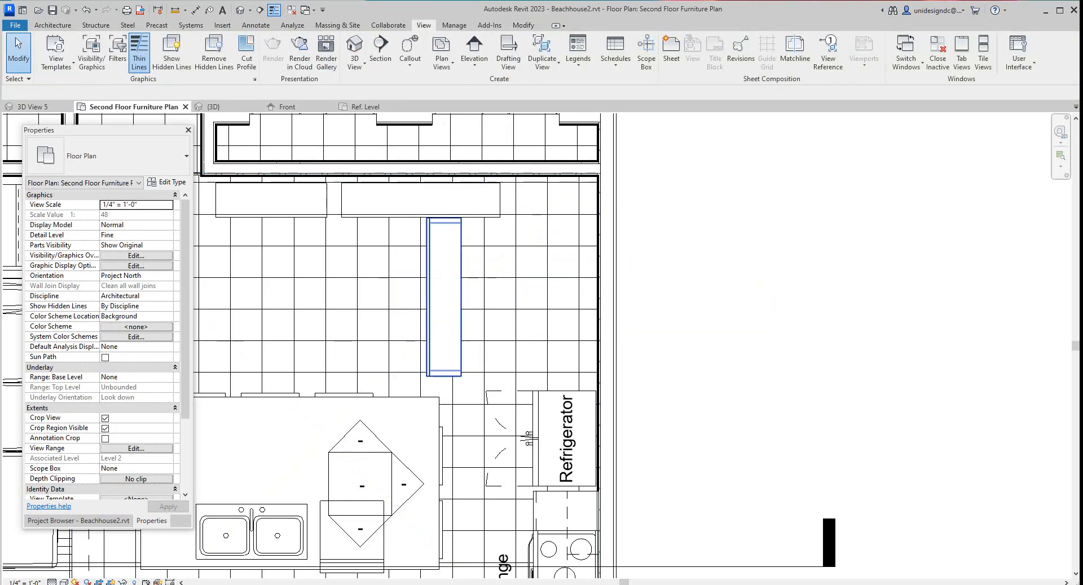
Move the rotated bookcase against the exterior kitchen wall, next to the refrigerator
click(443, 297)
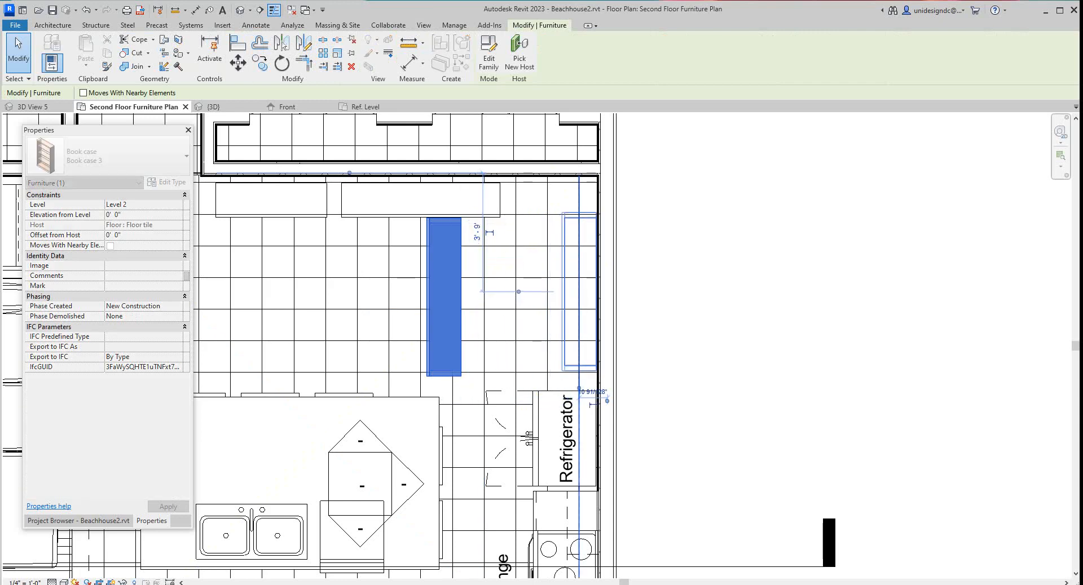
drag(579, 292, 578, 292)
key(Escape)
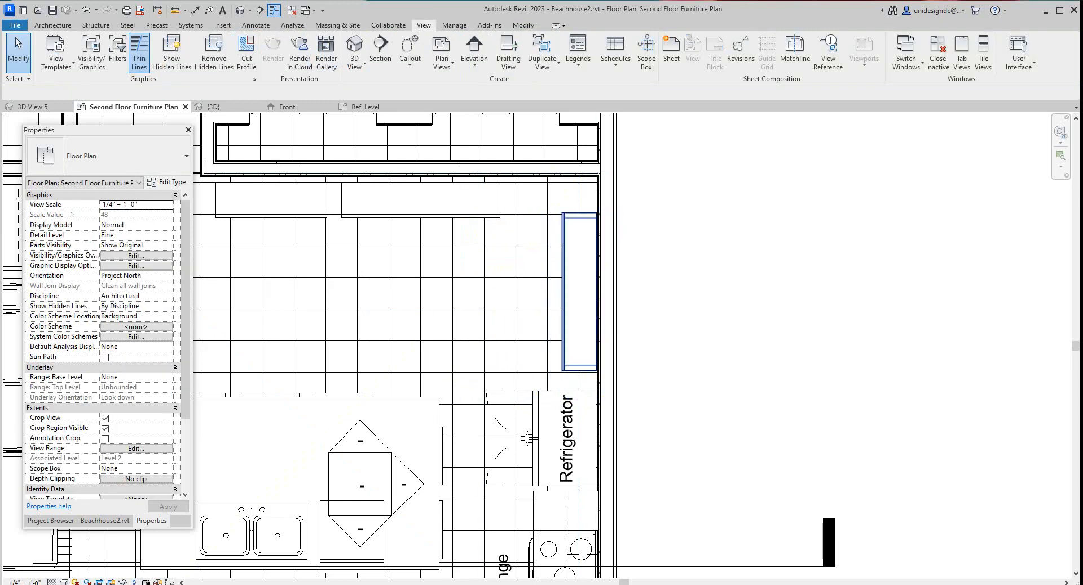
Duplicate the relocated bookcase's type as Book case 4
click(579, 292)
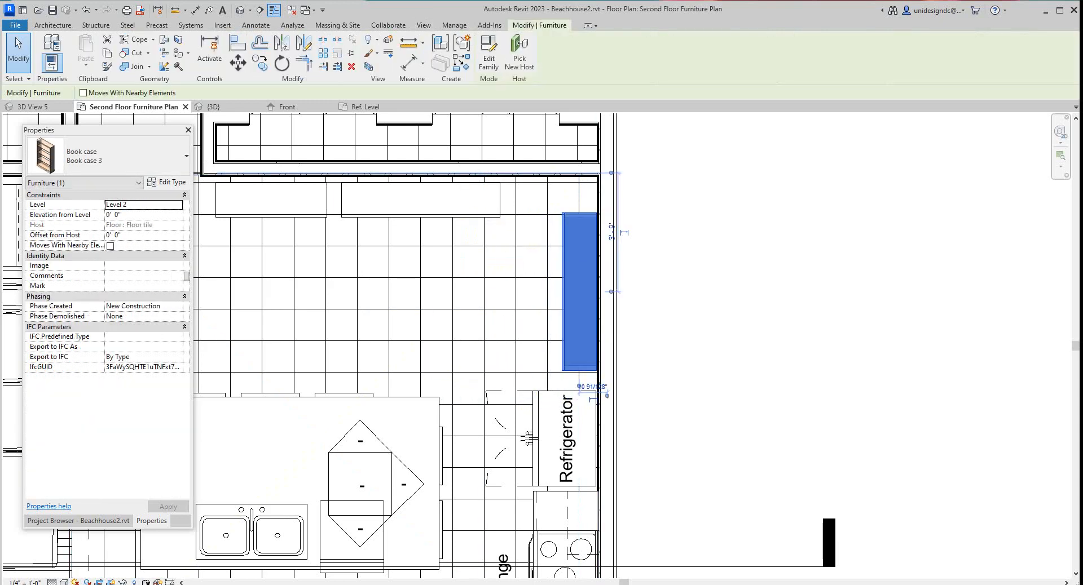
click(167, 182)
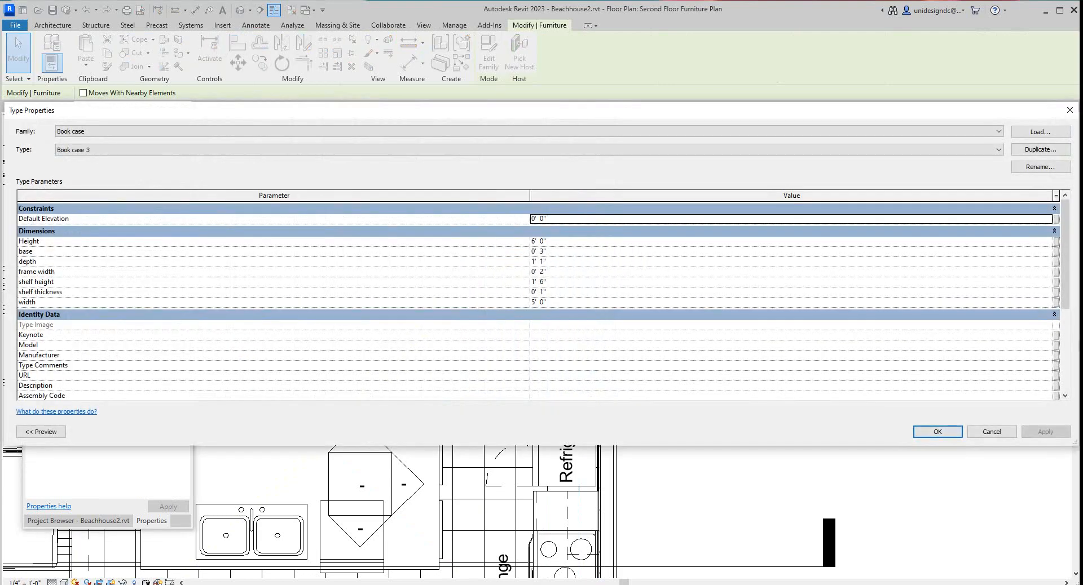
click(1040, 148)
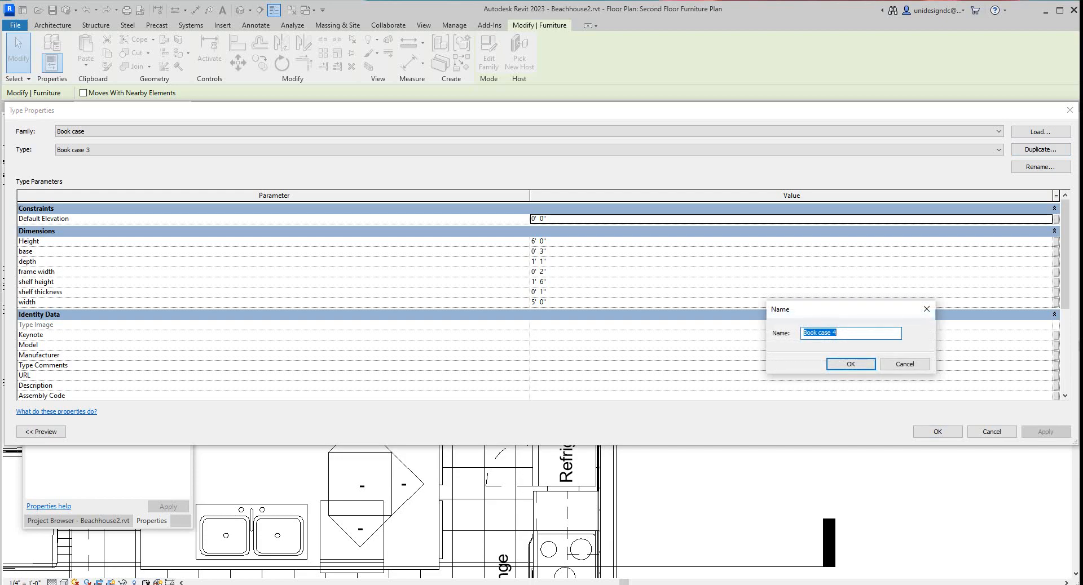
click(850, 364)
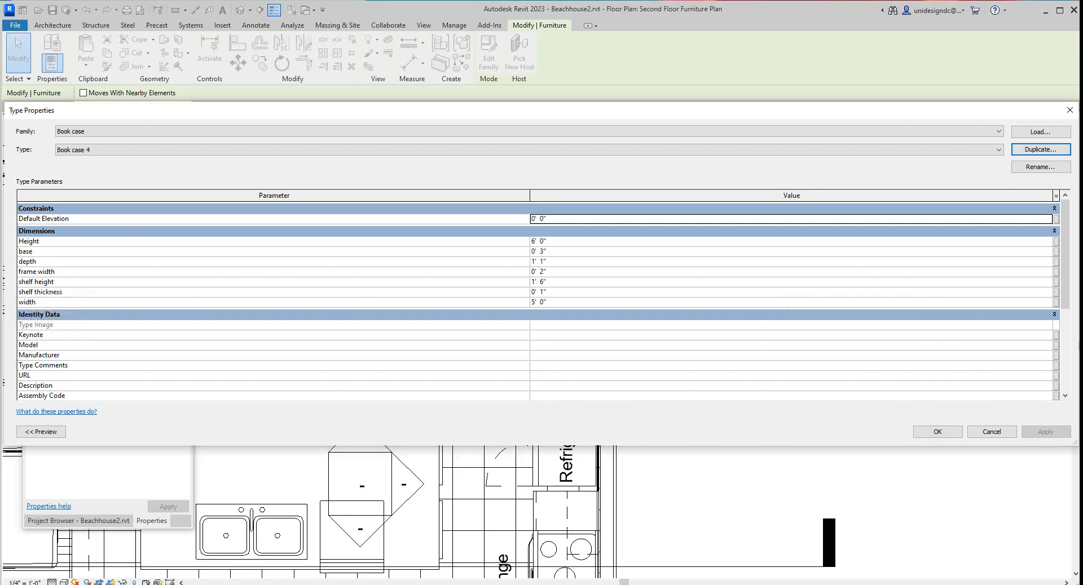
Set the Book case 4 type's width to 3' 0" and height to 5' 0", and apply the changes
click(1053, 314)
click(548, 303)
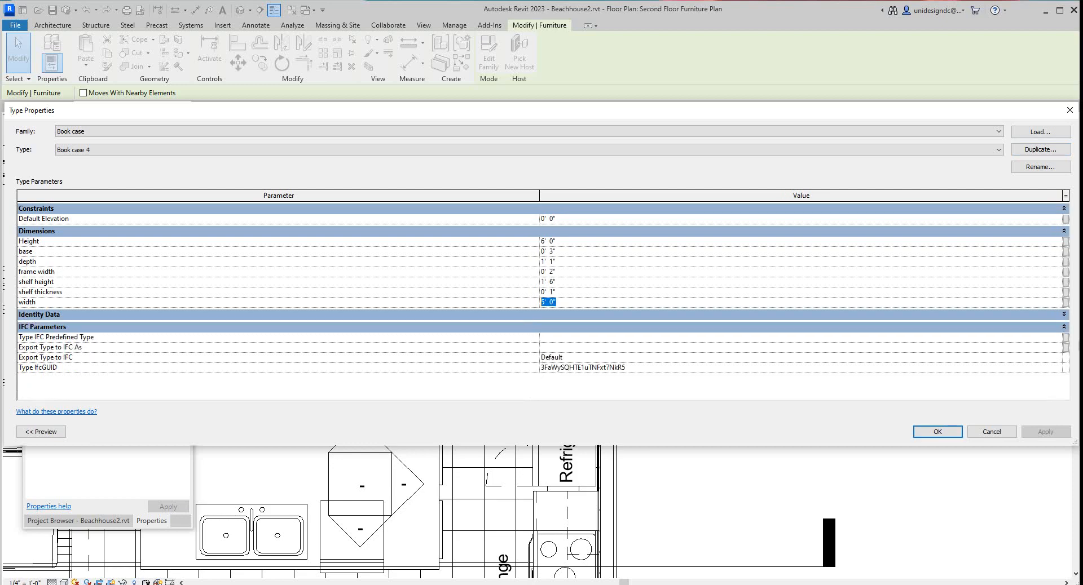
text(3)
click(556, 241)
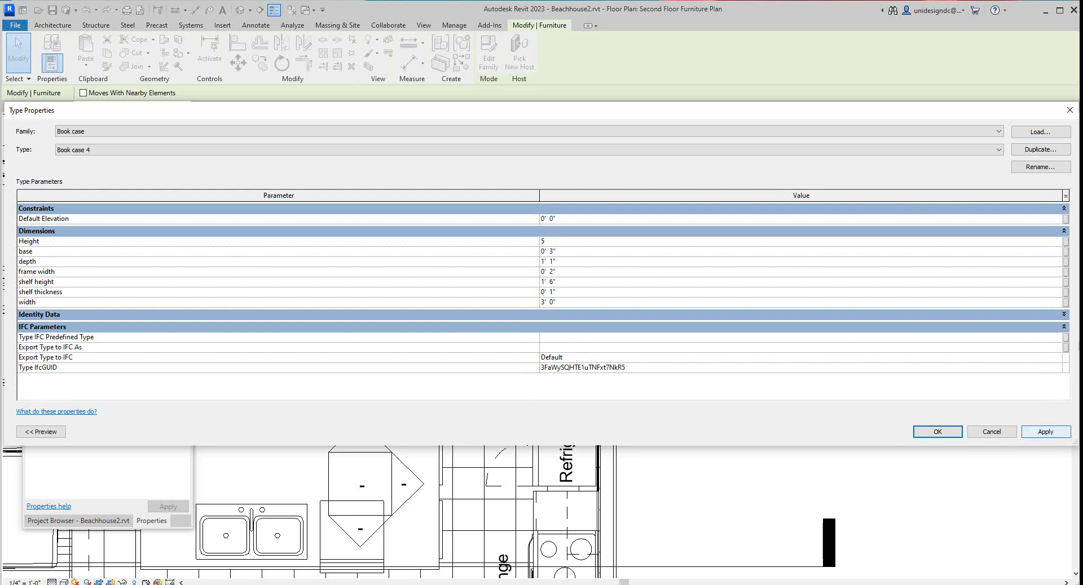
click(1045, 431)
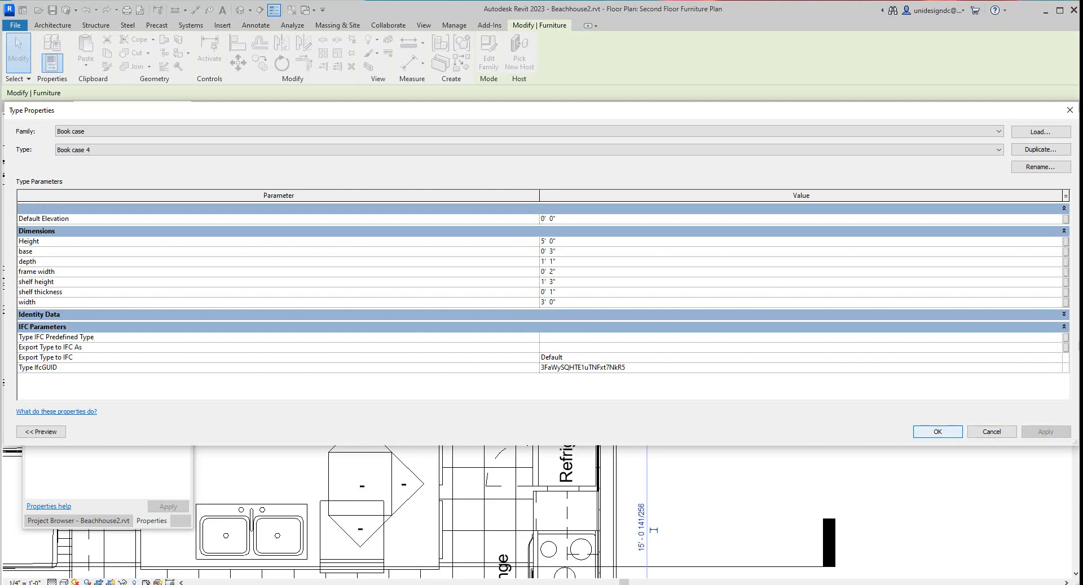
click(937, 432)
Check the Book case 4 unit beneath the kitchen window in 3D View 5
click(749, 369)
scroll(749, 369, down, 2)
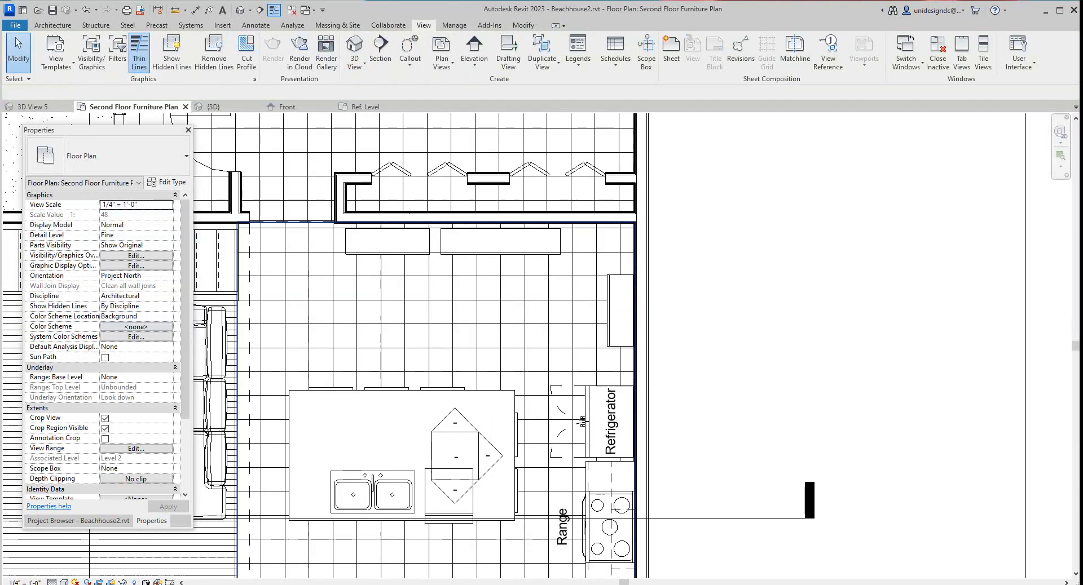
scroll(620, 316, down, 3)
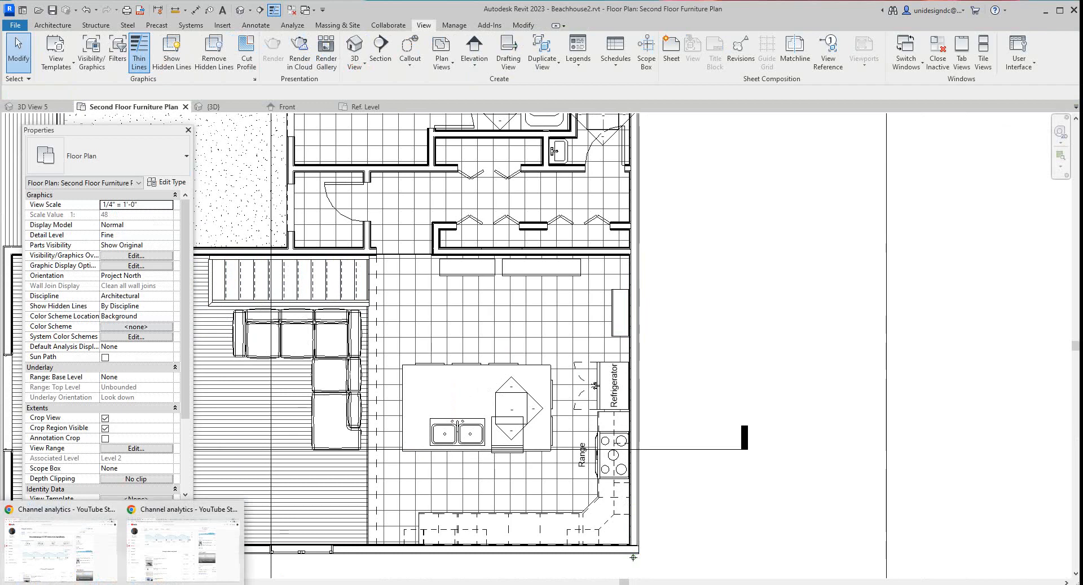
click(31, 107)
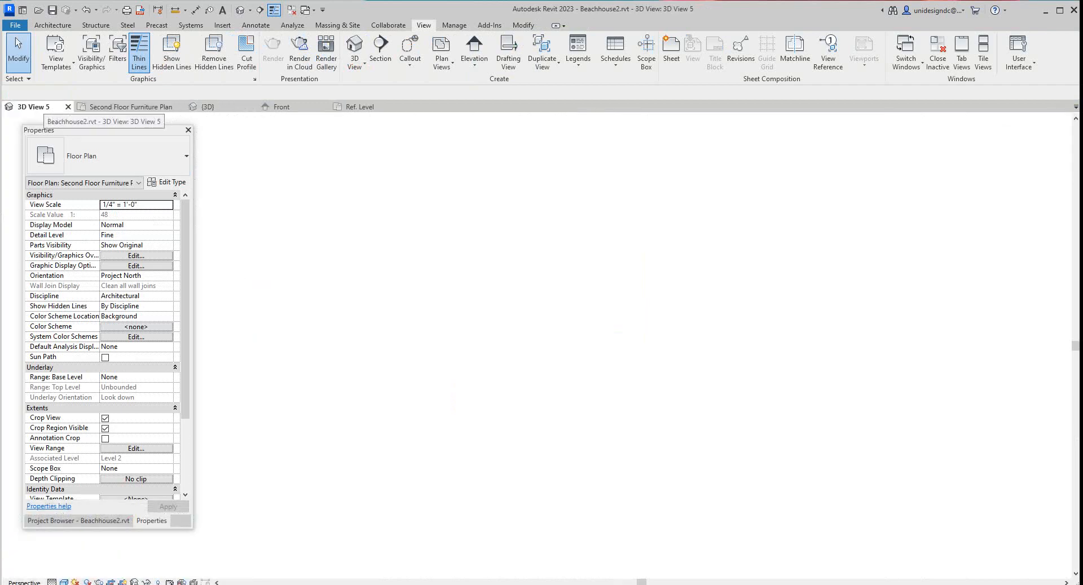
scroll(497, 362, up, 3)
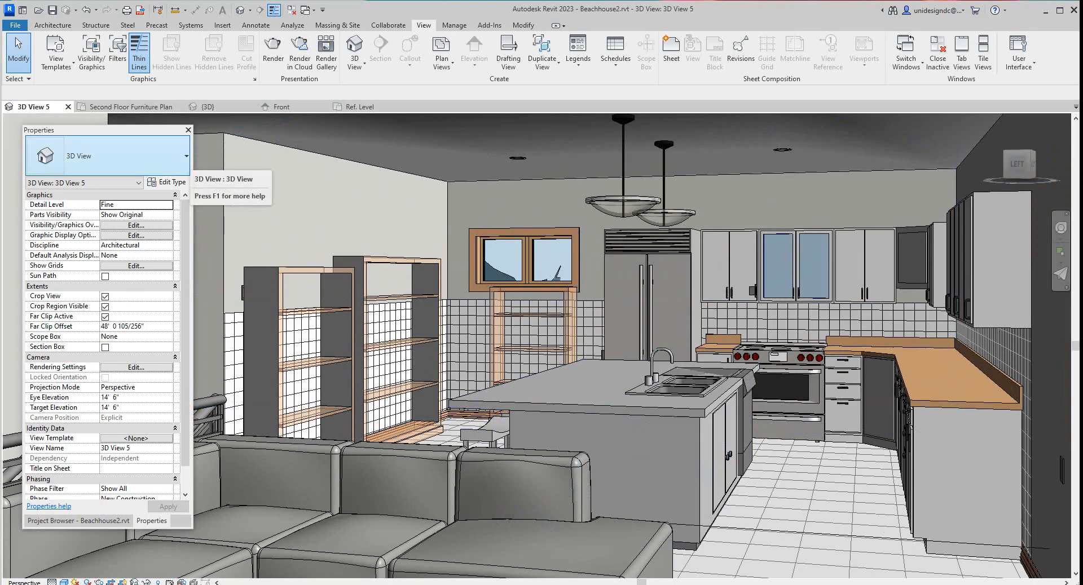
scroll(706, 525, down, 1)
scroll(706, 525, down, 5)
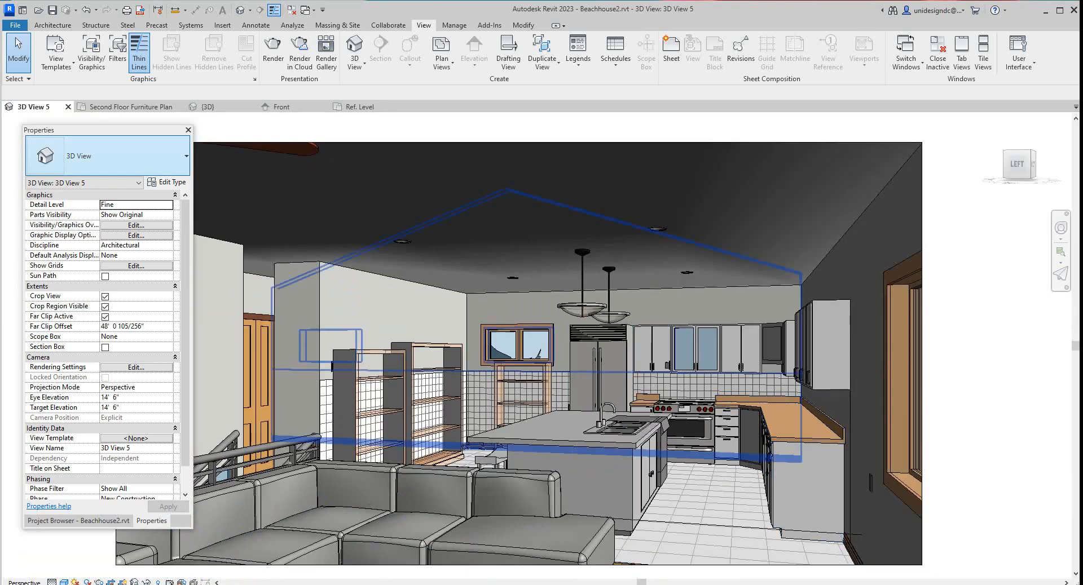
click(522, 395)
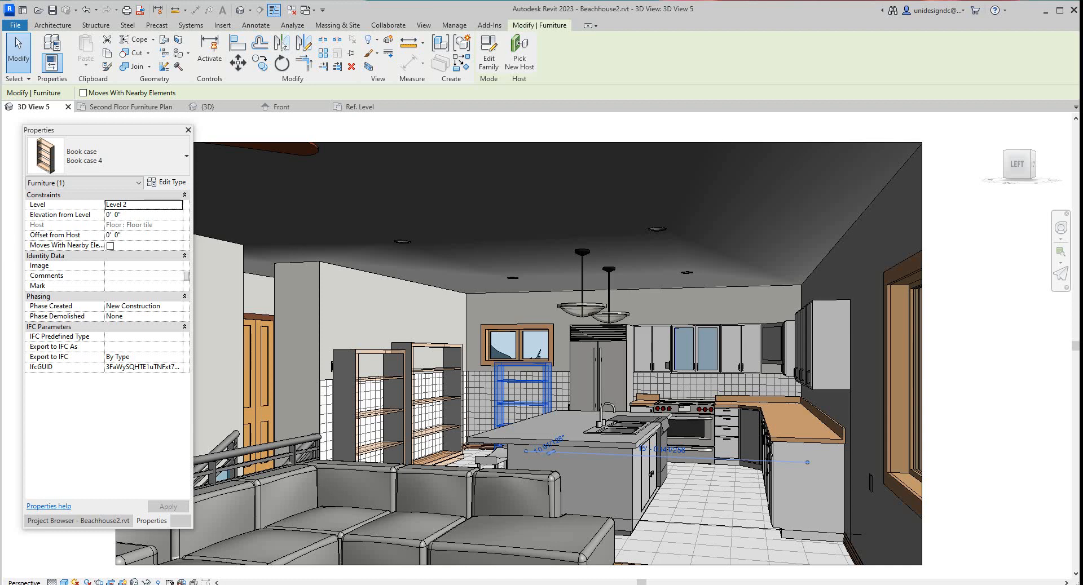
key(Escape)
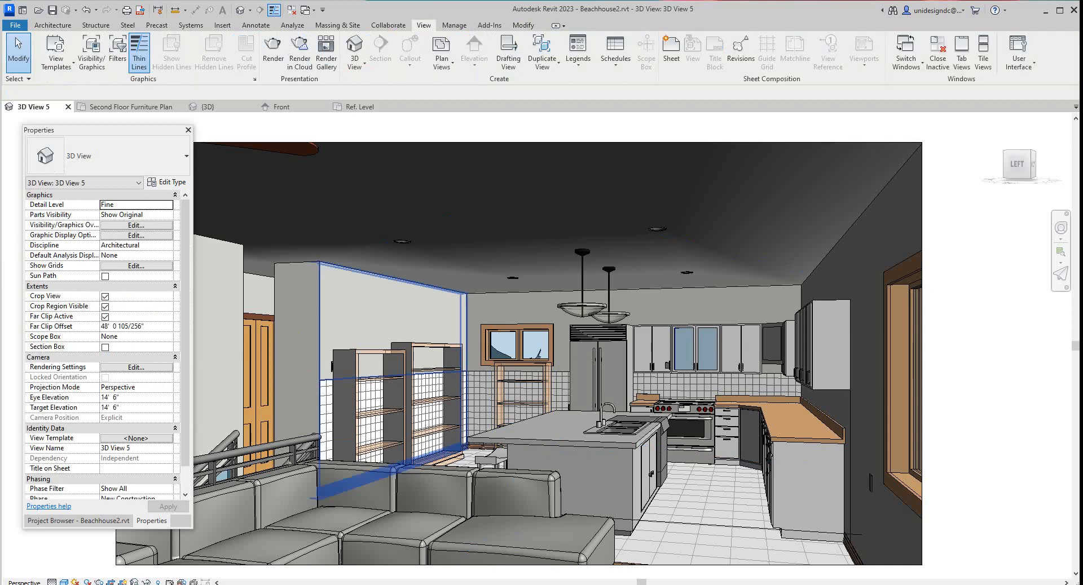
scroll(398, 393, down, 1)
scroll(358, 402, up, 1)
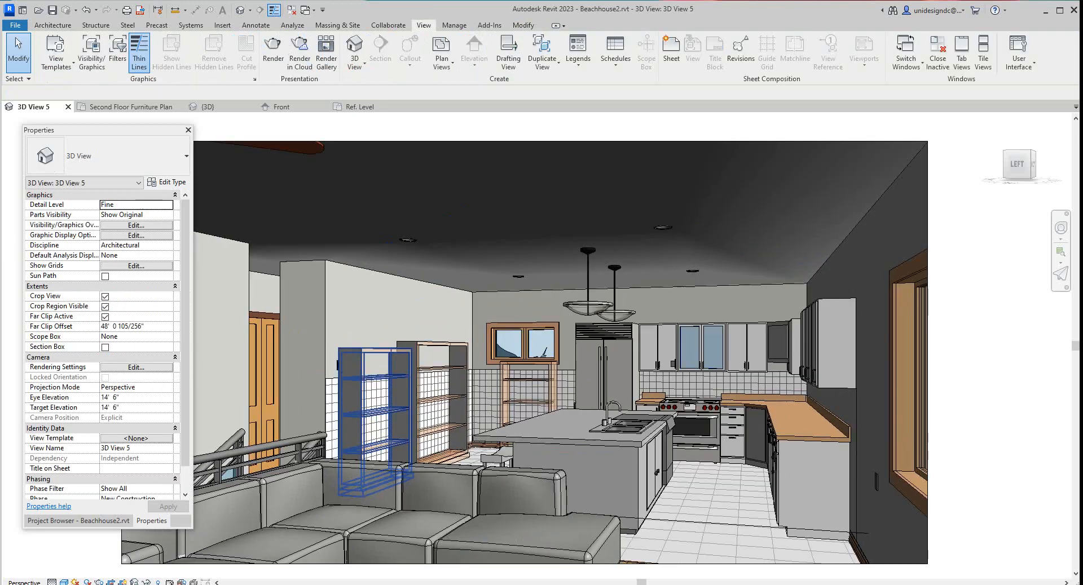
scroll(386, 369, down, 2)
scroll(395, 464, up, 1)
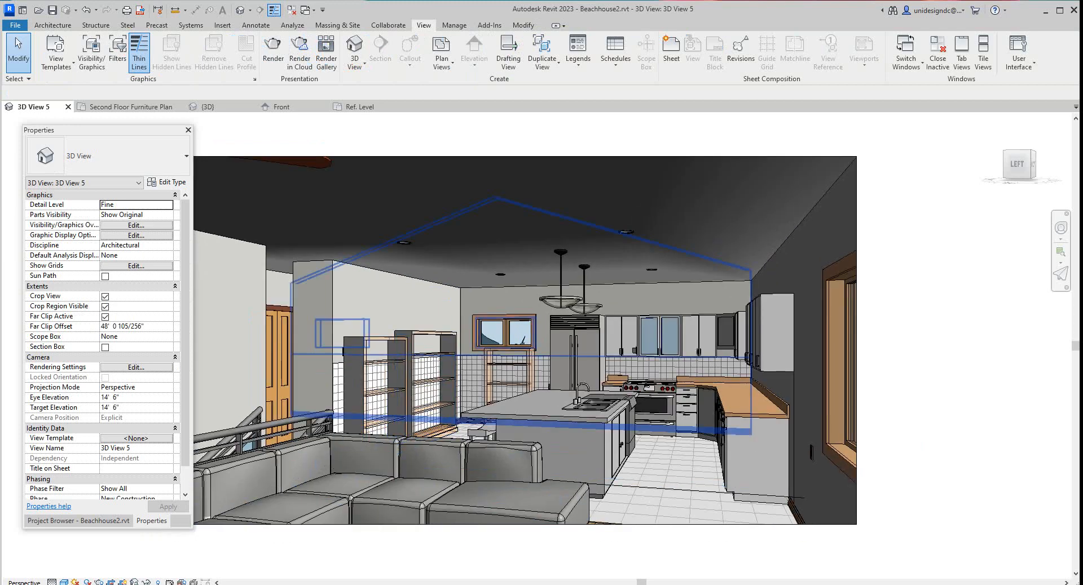
scroll(512, 369, up, 1)
scroll(422, 365, down, 1)
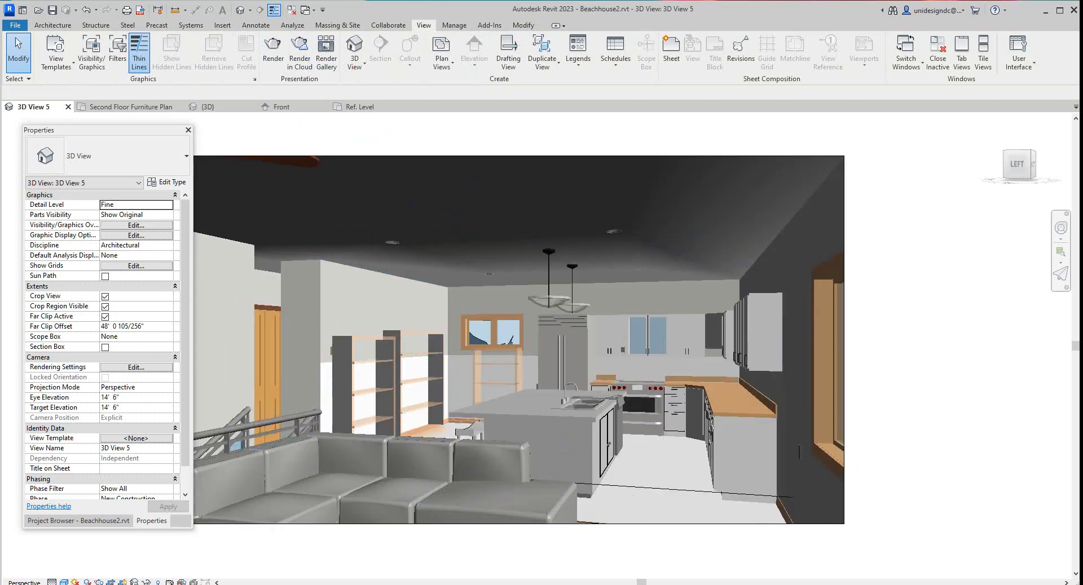
scroll(302, 146, down, 1)
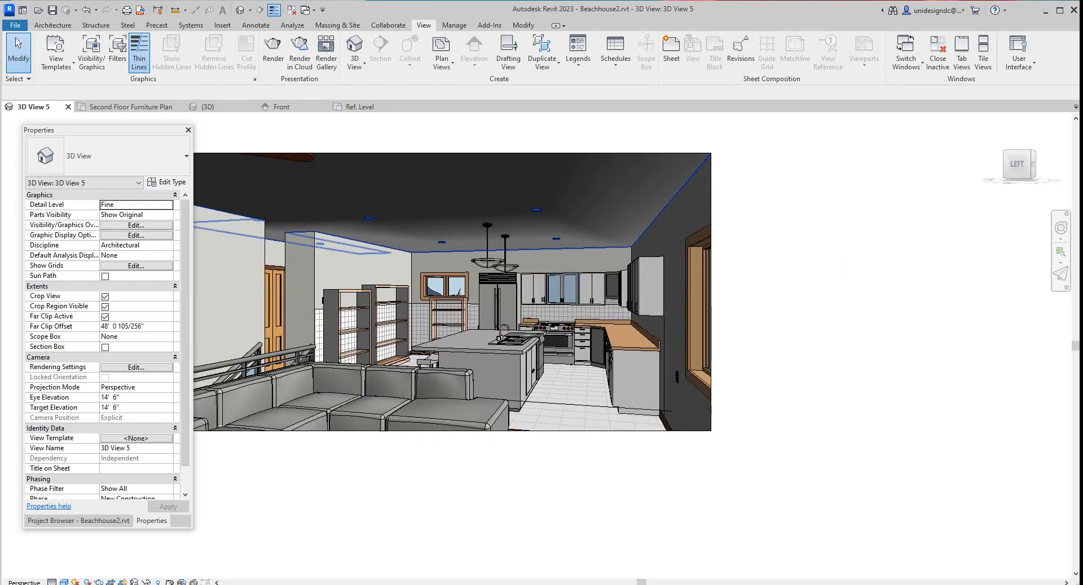
scroll(302, 135, down, 1)
scroll(302, 136, up, 1)
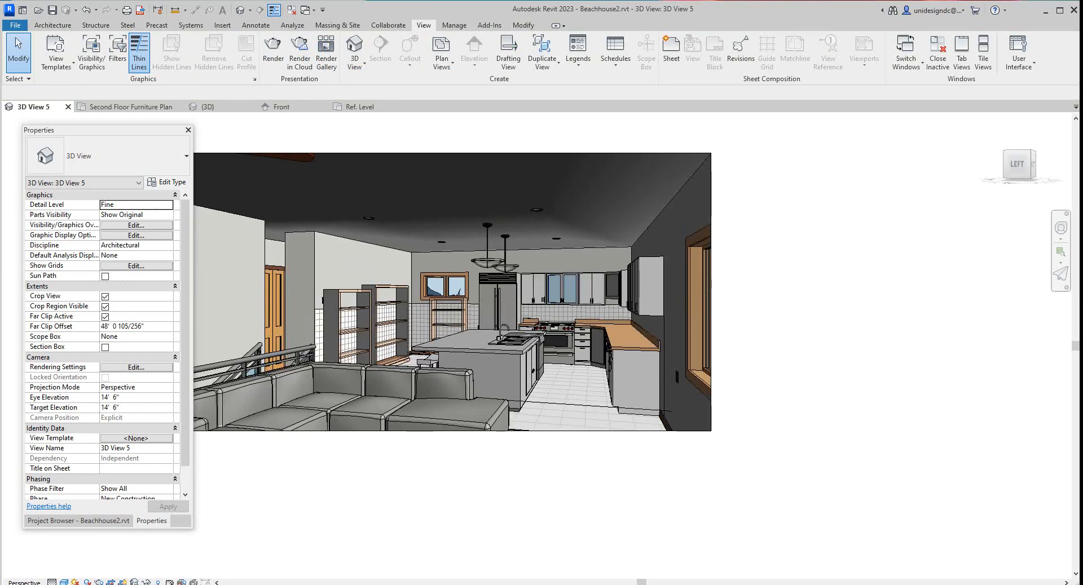
scroll(329, 157, up, 3)
scroll(329, 156, down, 2)
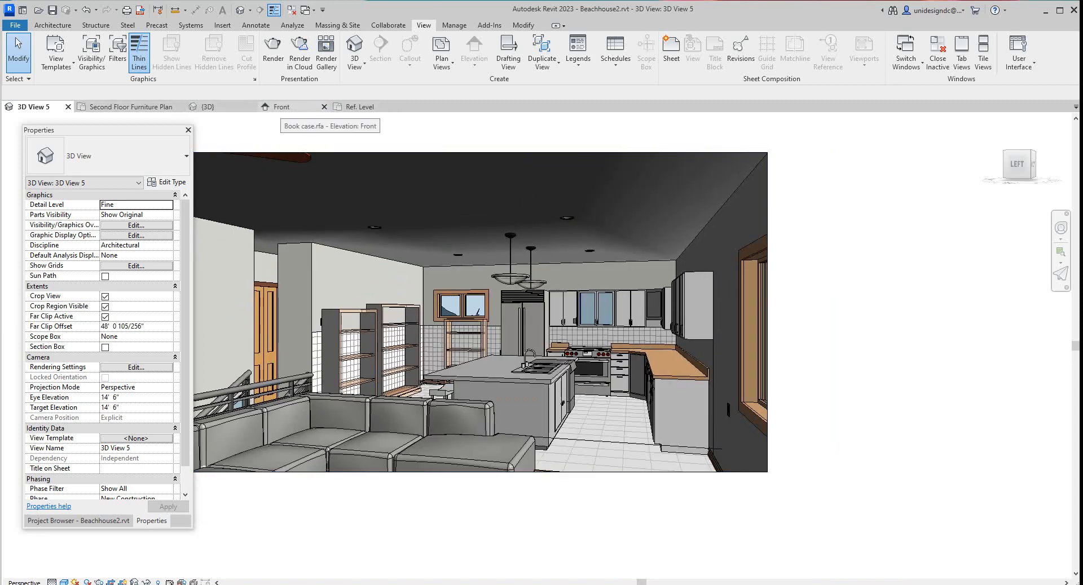
Review the dimension parameters and the shelf height formula of the bookcase family from its 3D view
click(242, 106)
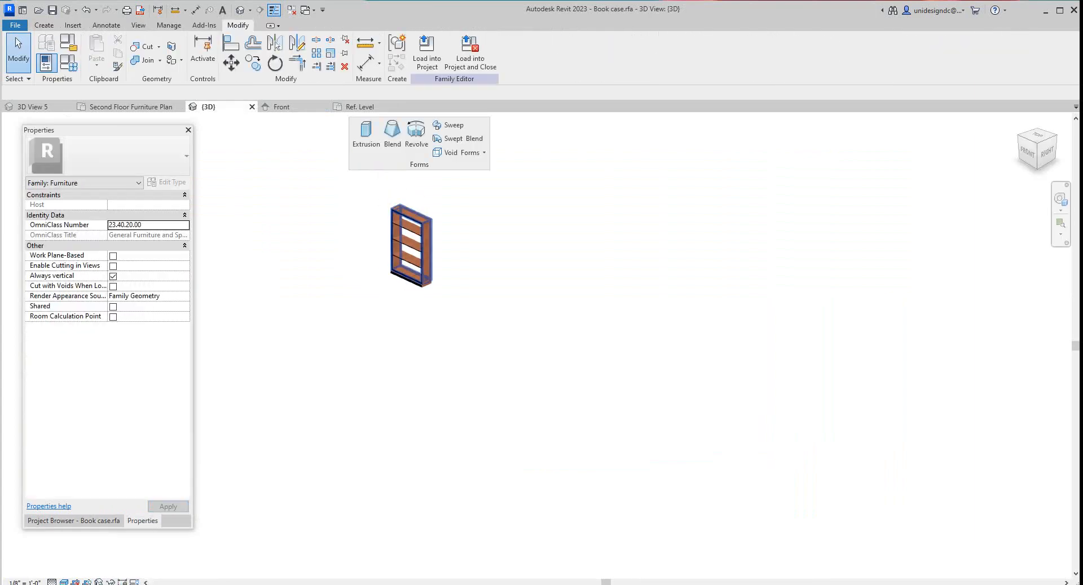
scroll(307, 220, up, 3)
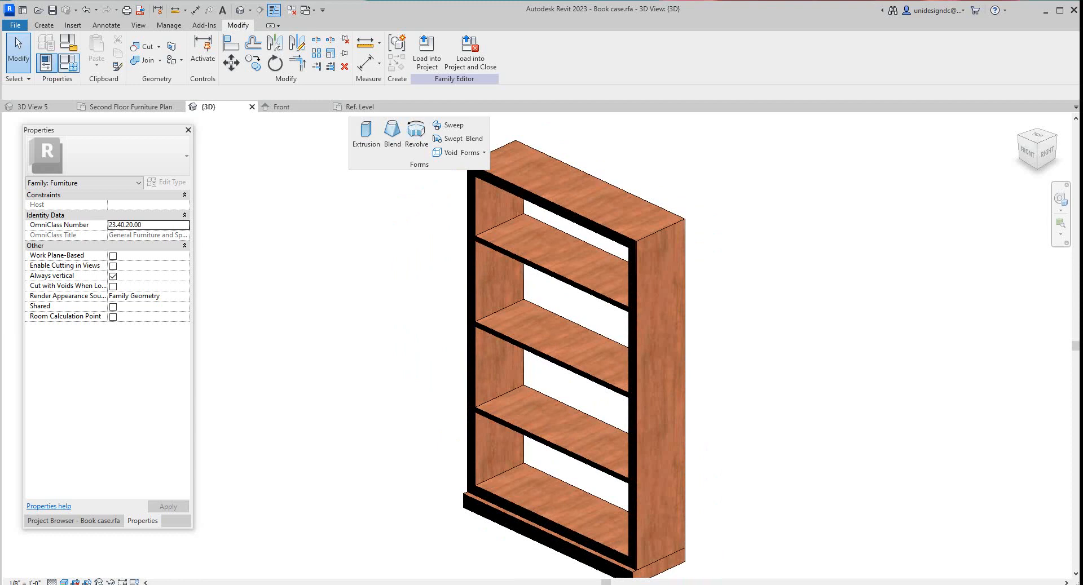
click(69, 63)
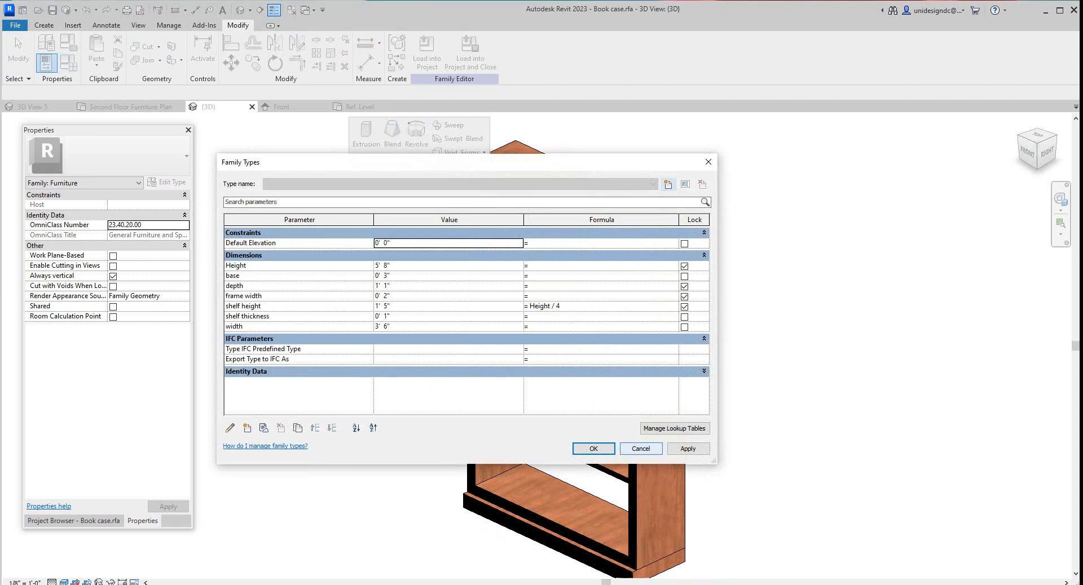
click(593, 448)
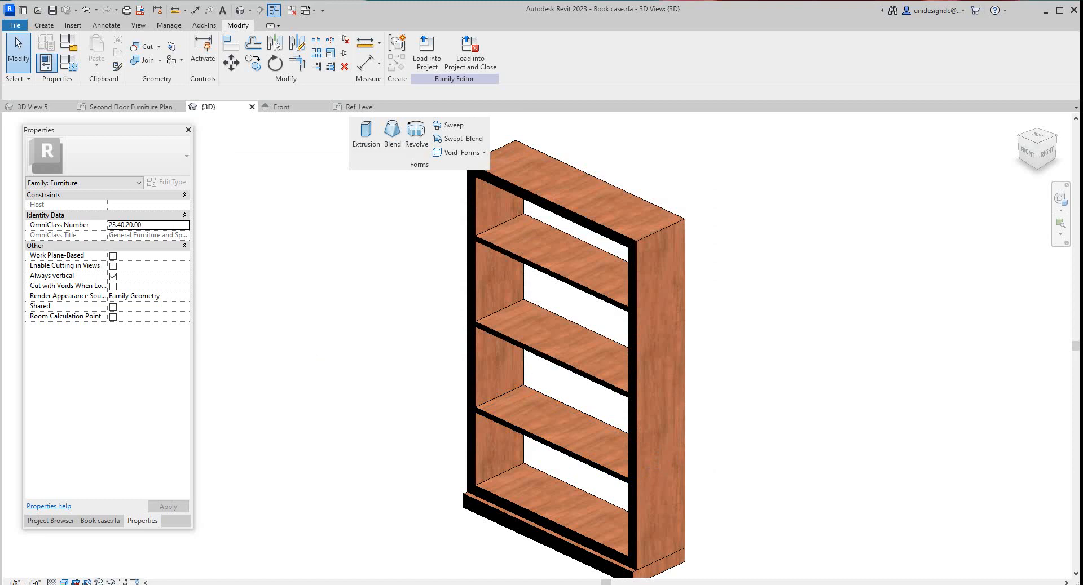
In 3D View 5, set the Book case 4 type's height to 3' 0" and width to 6' 0", and apply the changes
click(34, 106)
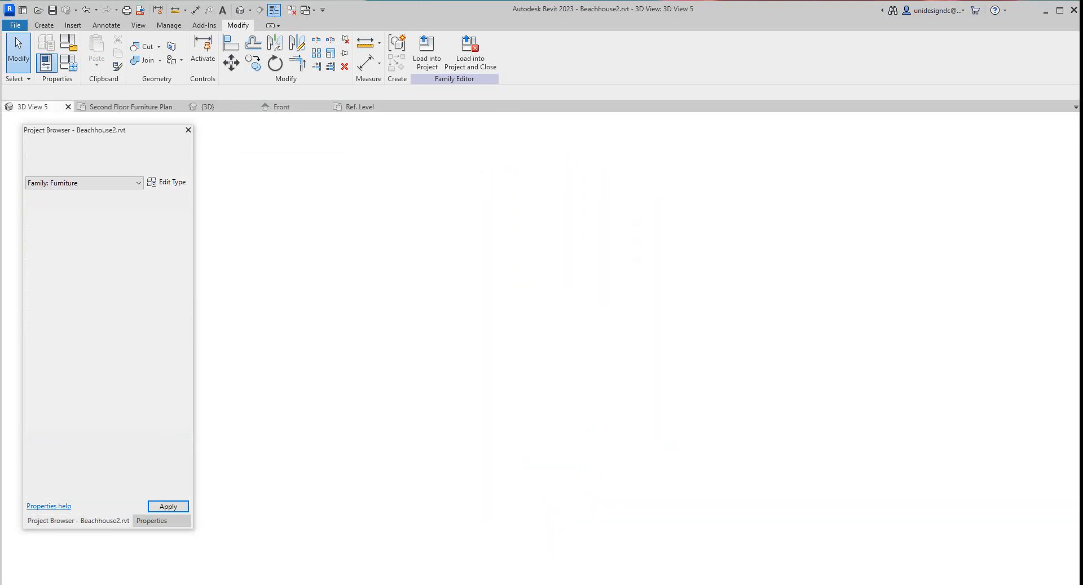
scroll(416, 344, up, 4)
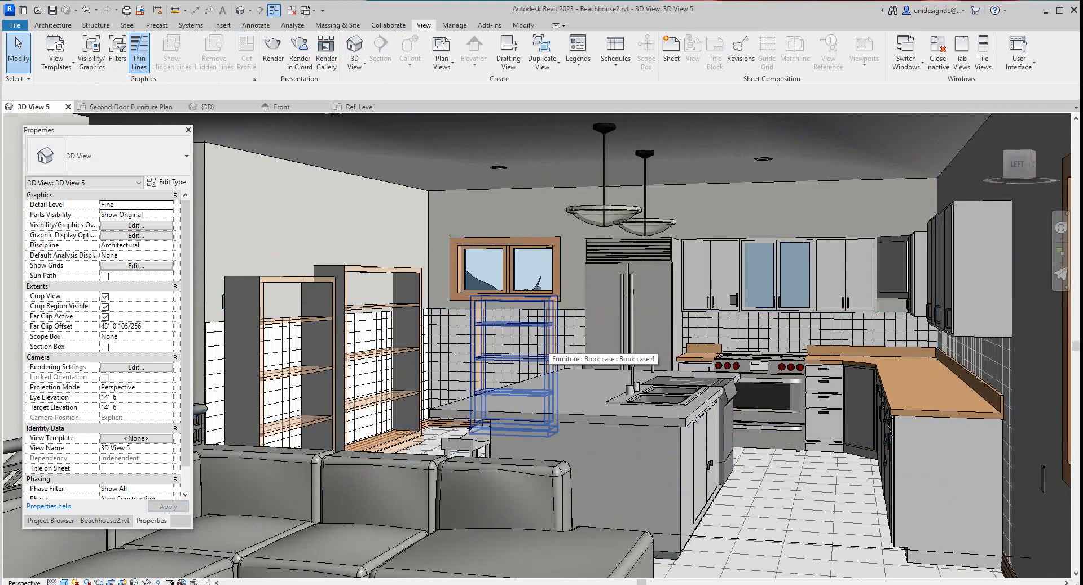
click(538, 347)
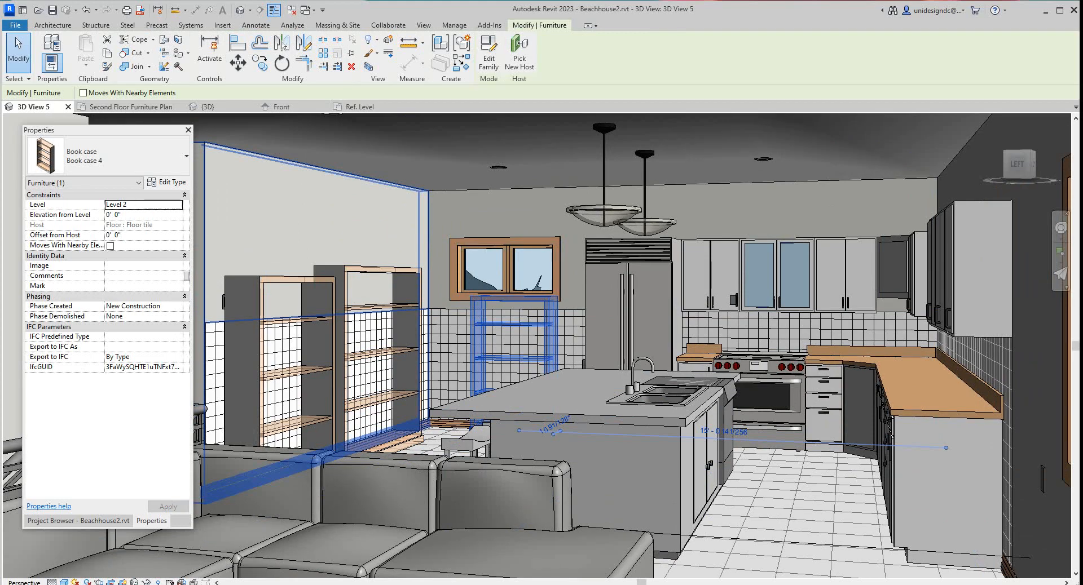
click(167, 182)
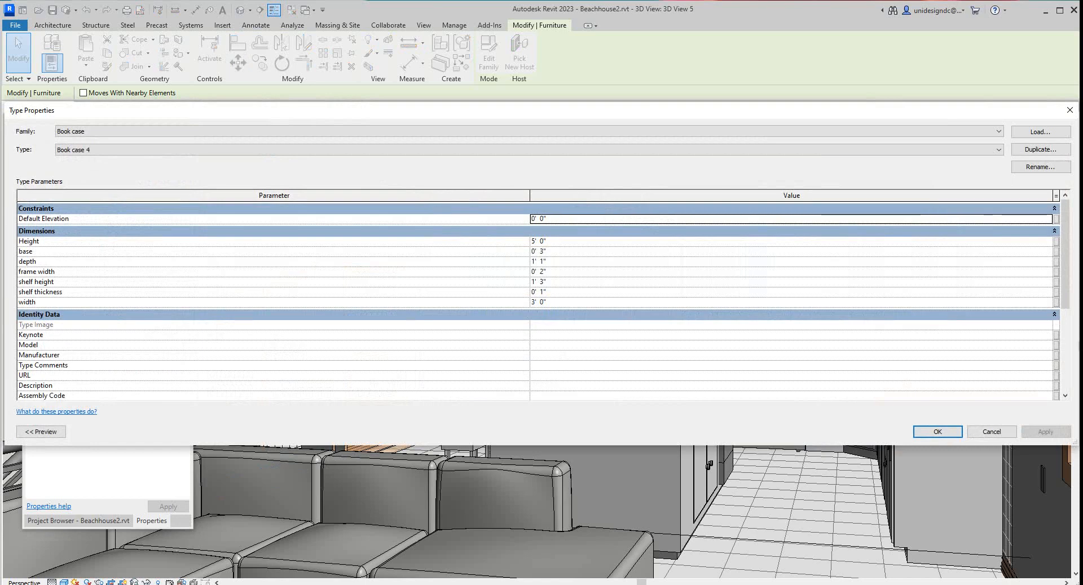
click(538, 240)
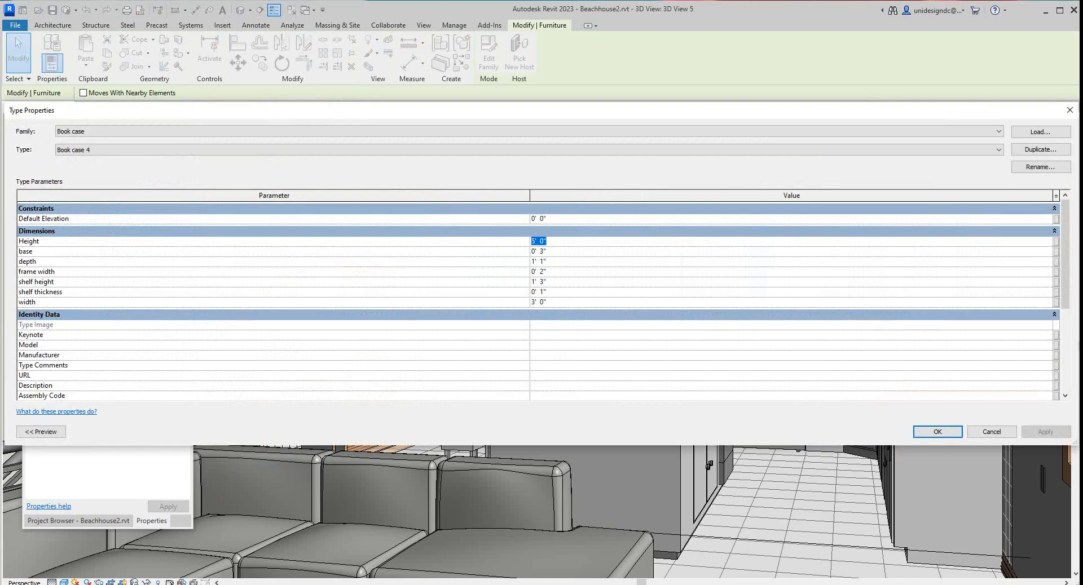
text(3)
key(ctrl+a)
text(6)
key(Tab)
key(Tab)
key(Tab)
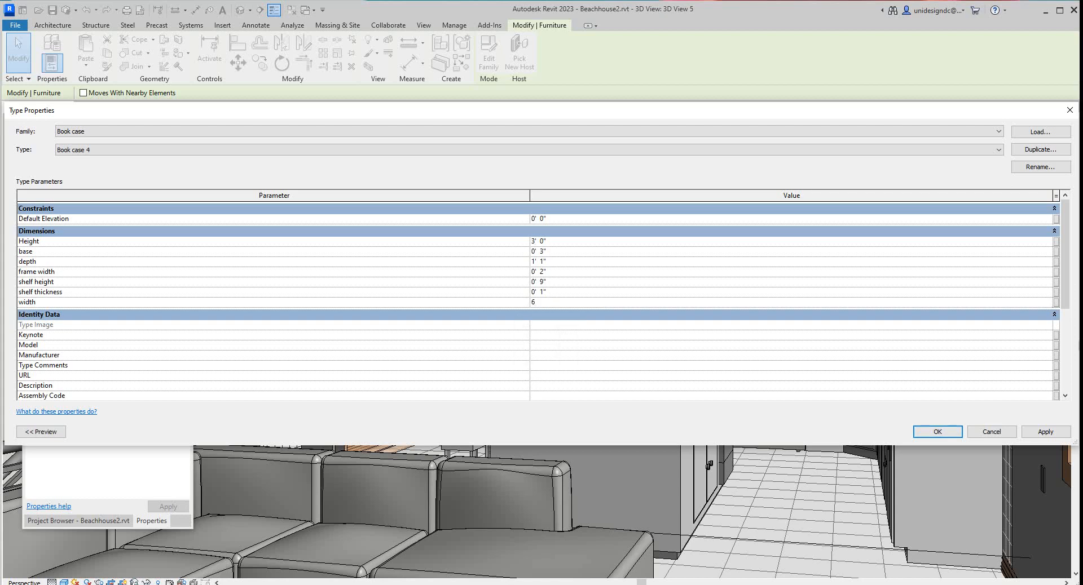
click(1044, 431)
click(936, 432)
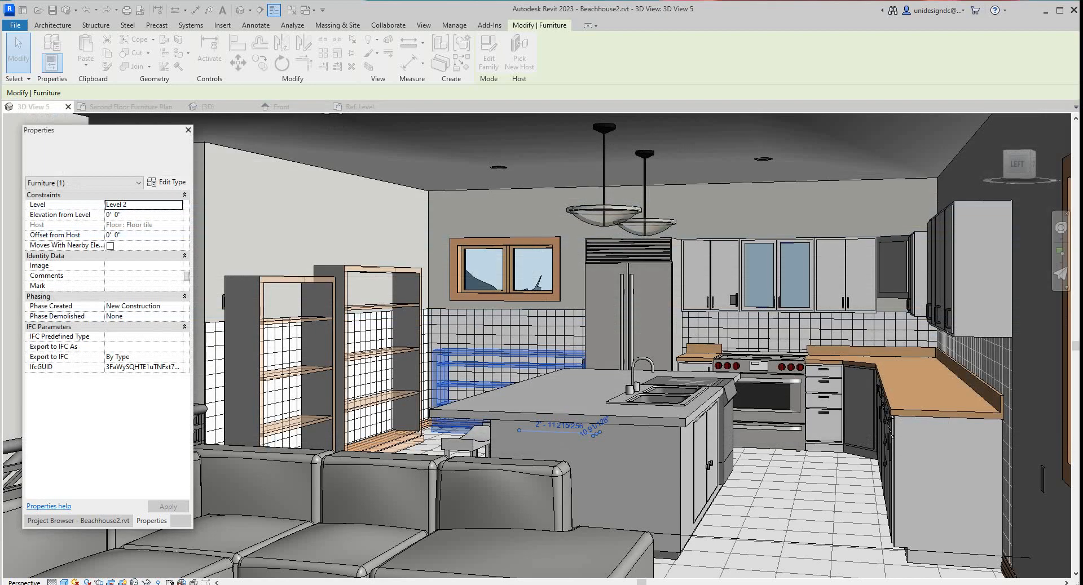
Examine the resized Book case 4 unit beneath the kitchen's casement window alongside the other bookcases
scroll(479, 237, down, 1)
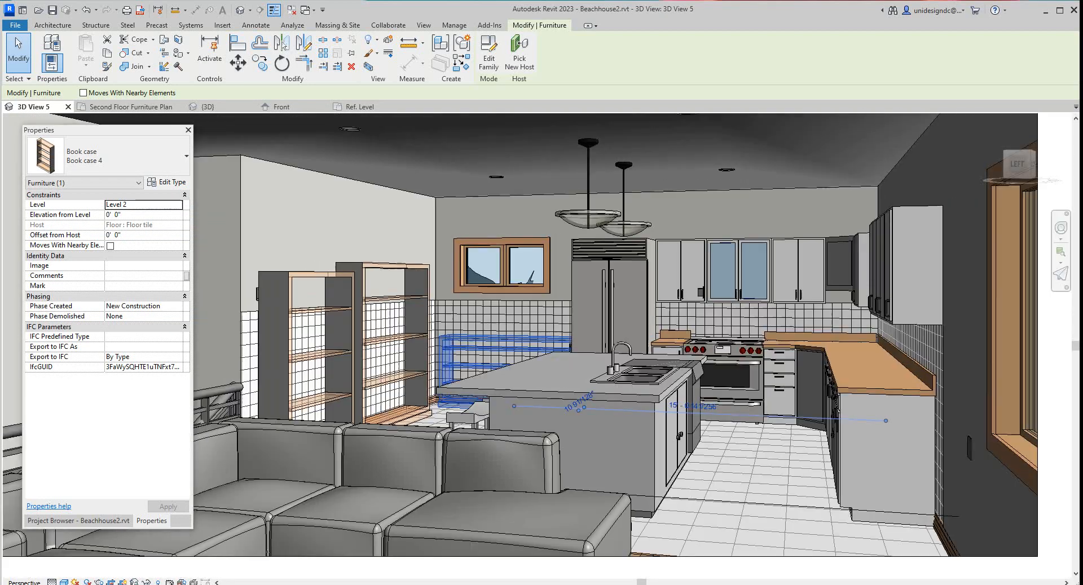
click(503, 265)
scroll(471, 378, up, 2)
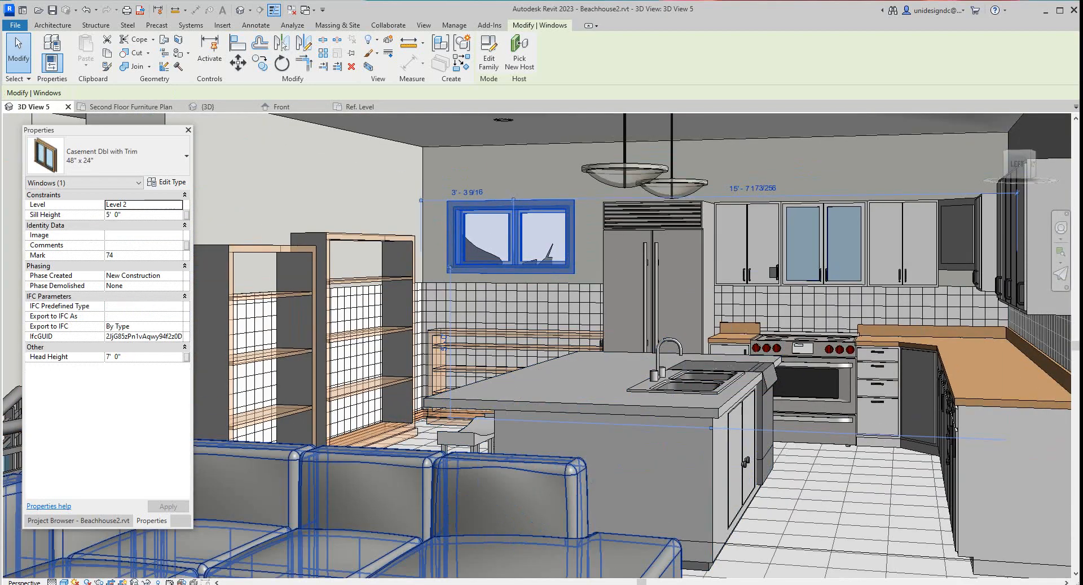
scroll(451, 324, down, 3)
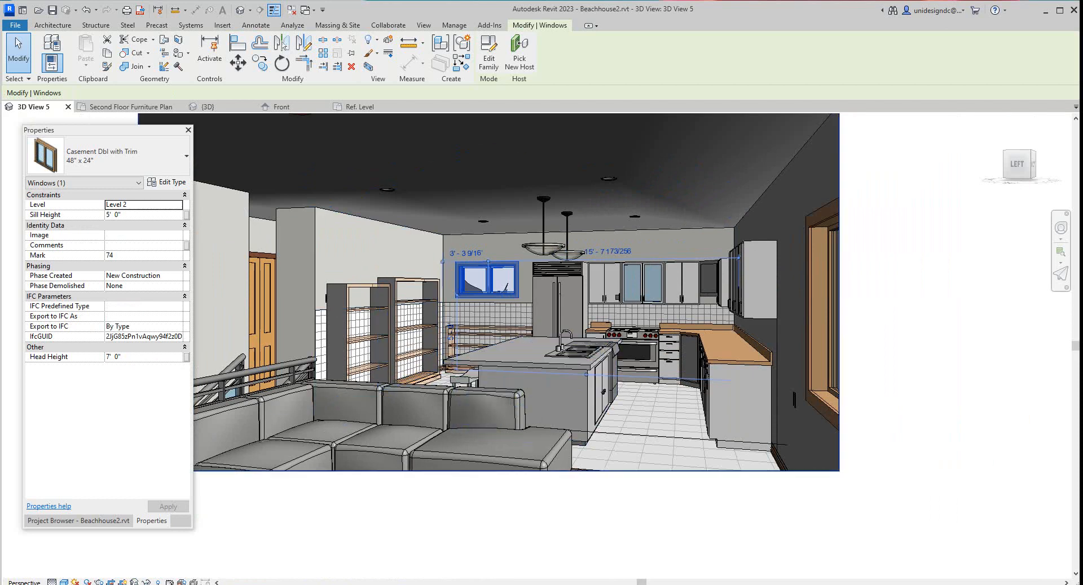
Tile all open project and bookcase family views, and zoom every view to fit its contents
key(w)
key(t)
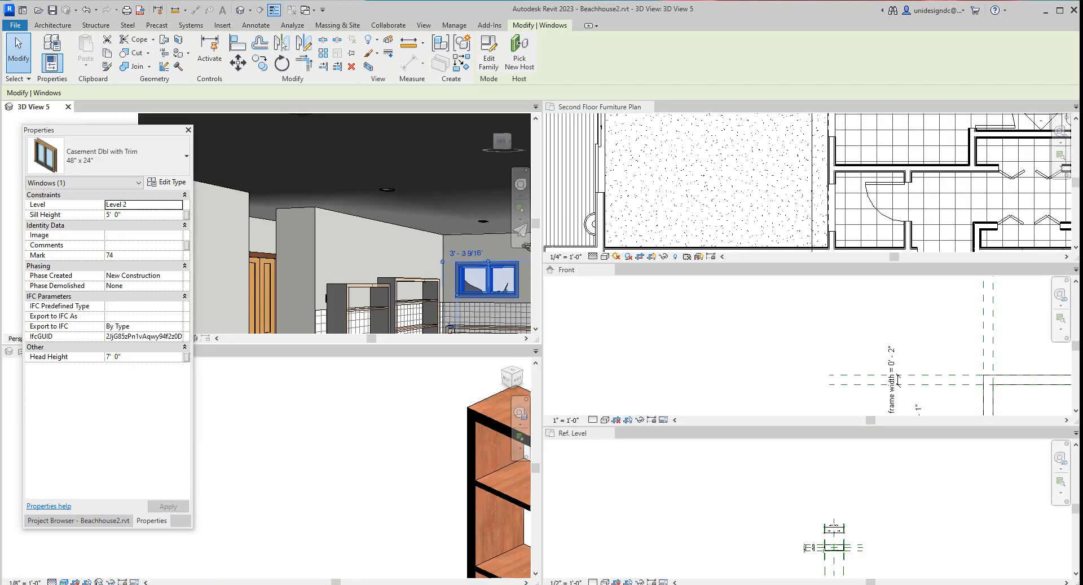
key(z)
key(a)
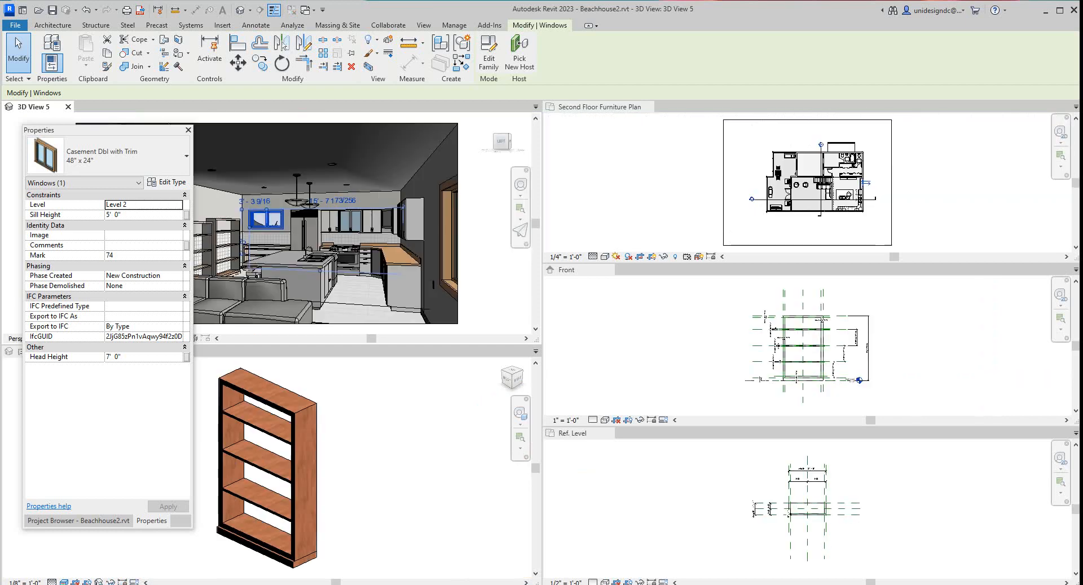
key(alt+Tab)
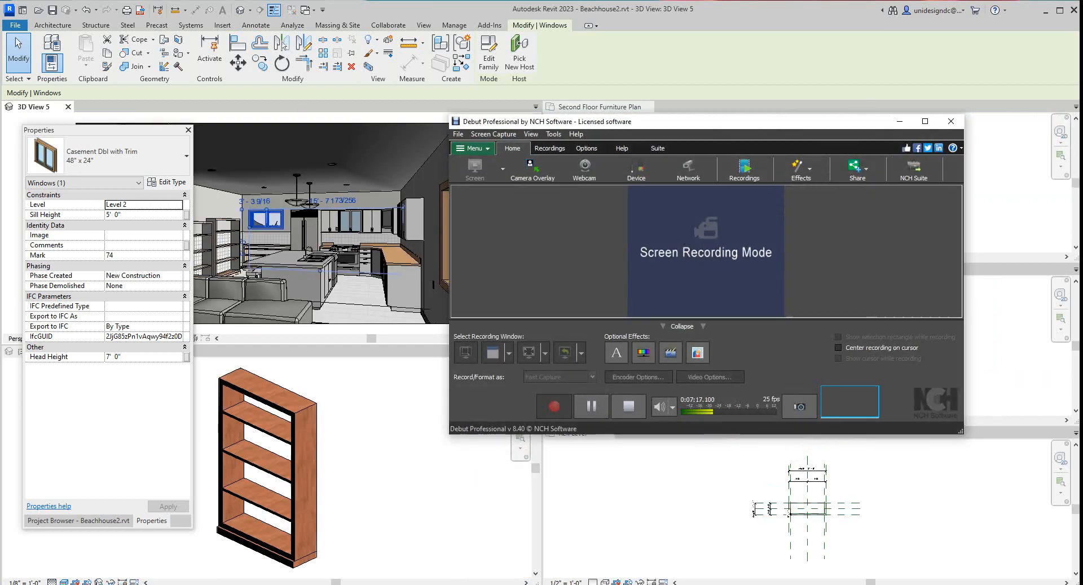